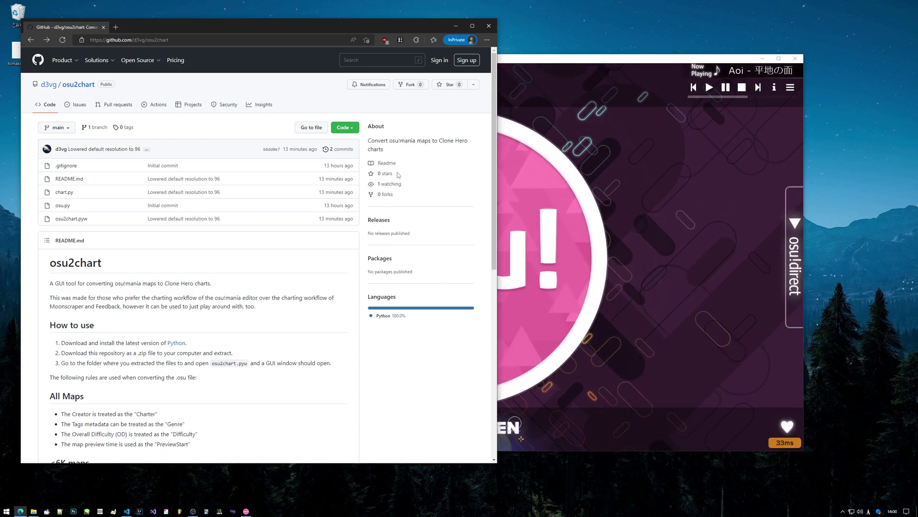
- Skim the osu2chart repository's README from its file list down to the known issues
scroll(373, 178, "down", 1)
scroll(322, 212, "up", 1)
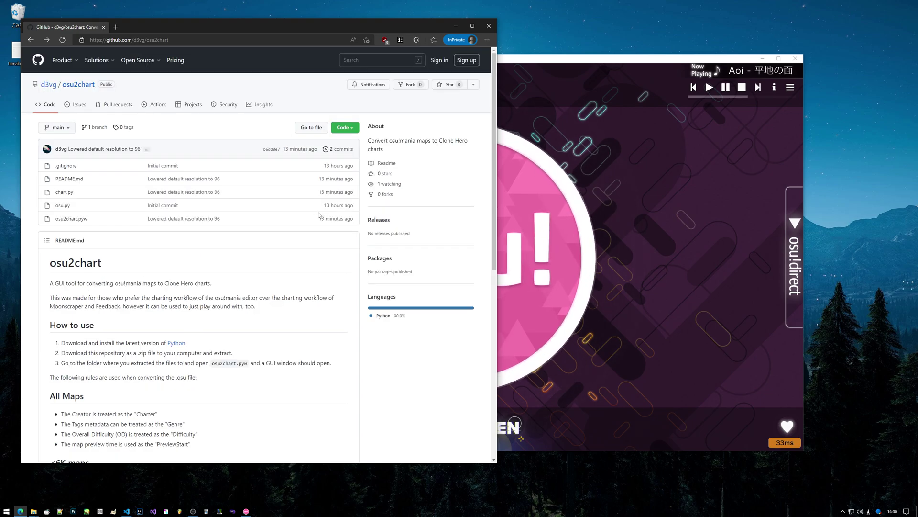
scroll(285, 264, "down", 5)
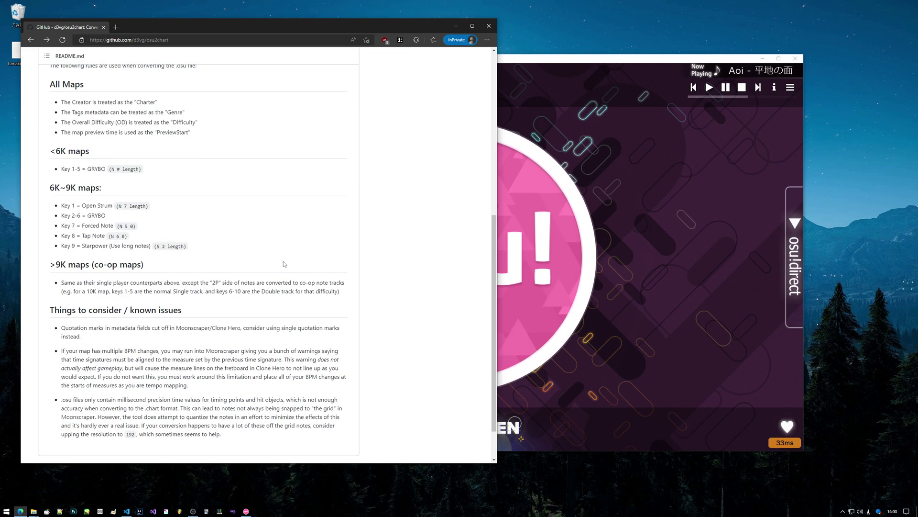
scroll(258, 287, "up", 3)
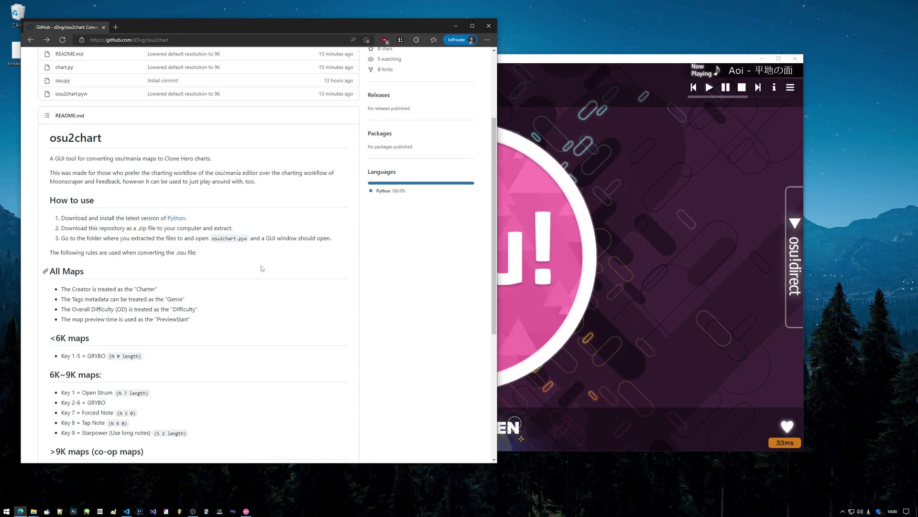
scroll(275, 271, "up", 2)
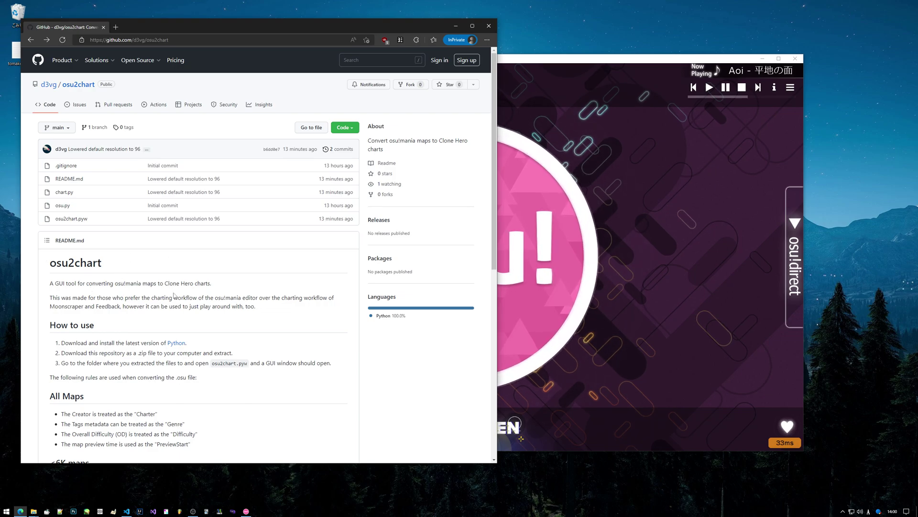
left_click(582, 213)
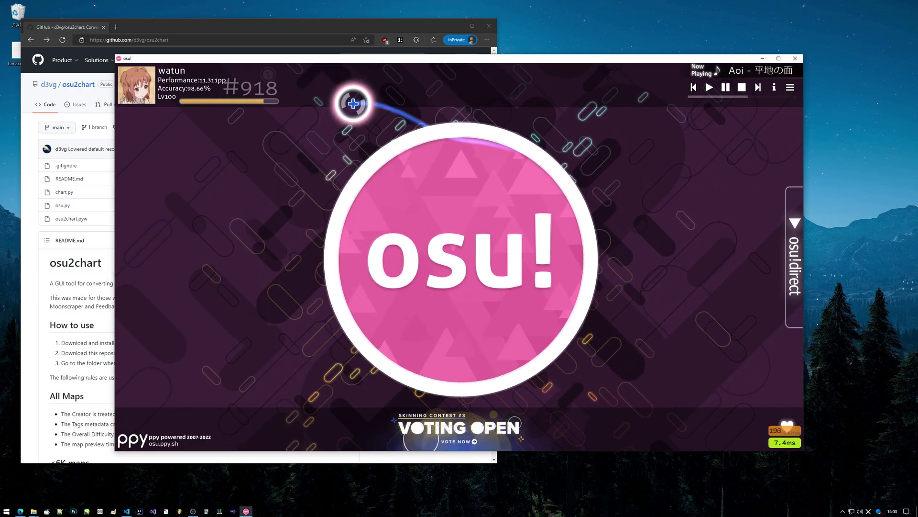
left_click(87, 249)
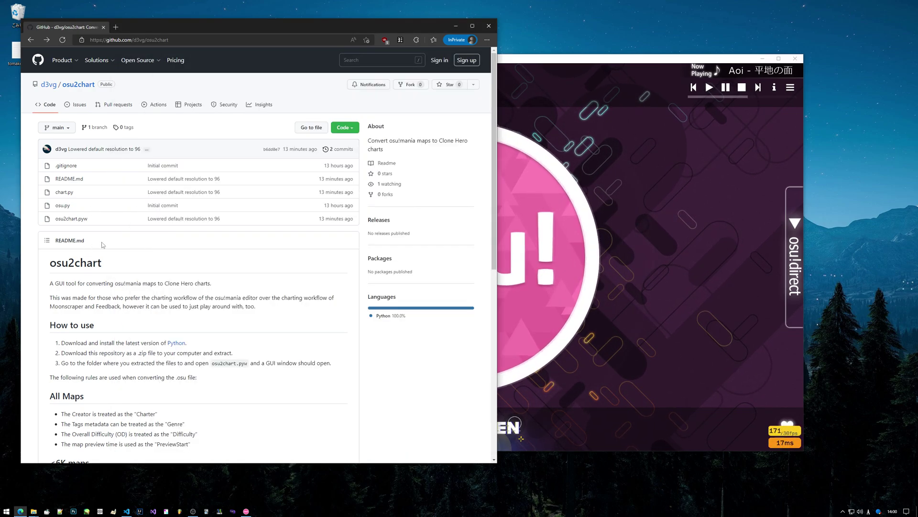
- Examine the README's conversion rules for maps under 6K, 6K~9K and above 9K
scroll(214, 251, "down", 8)
left_click_drag(218, 264, 117, 206)
left_click(195, 170)
left_click_drag(242, 248, 132, 180)
left_click(96, 157)
left_click_drag(50, 137, 238, 202)
left_click(226, 196)
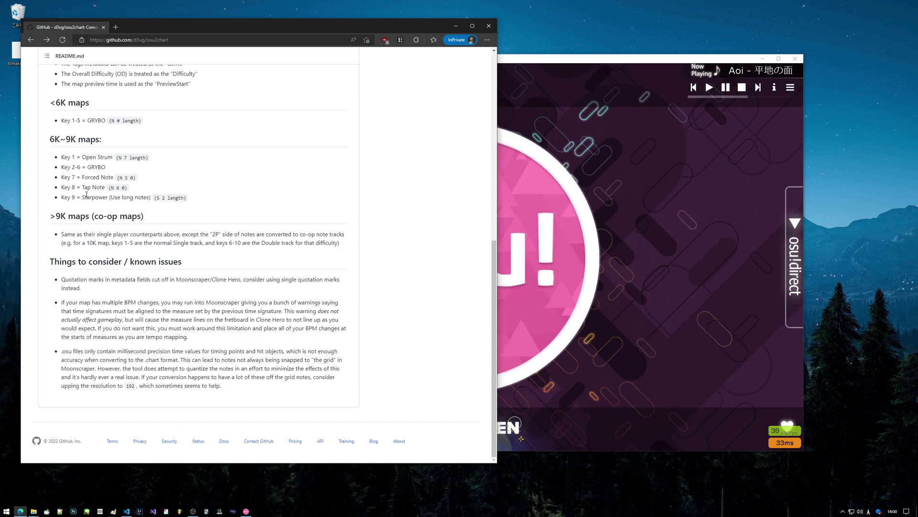
scroll(264, 250, "up", 4)
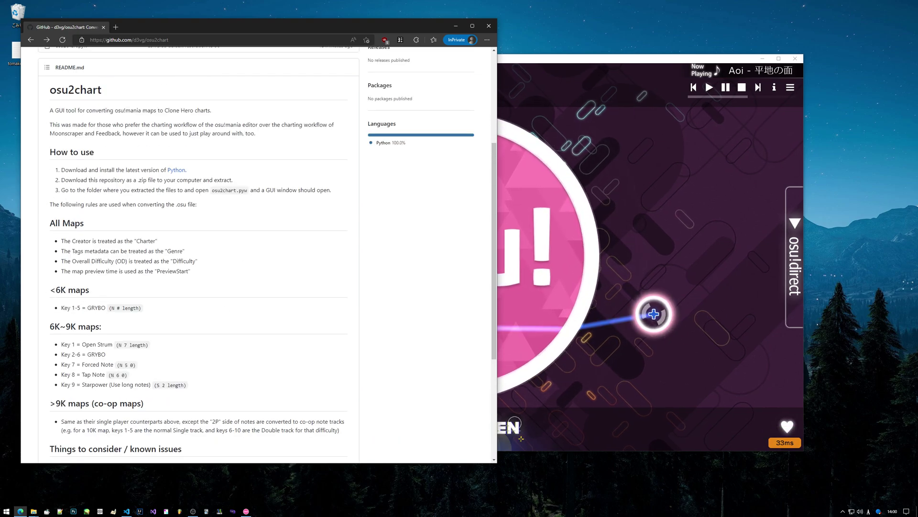
scroll(339, 289, "up", 3)
scroll(339, 290, "up", 1)
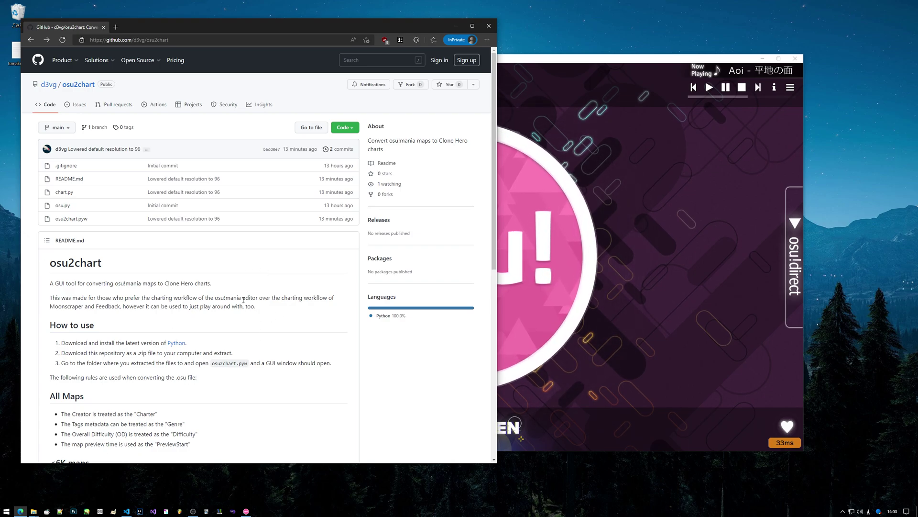
- Check the README's Python requirement, view the Python download page for Windows, and close that page
scroll(250, 291, "down", 3)
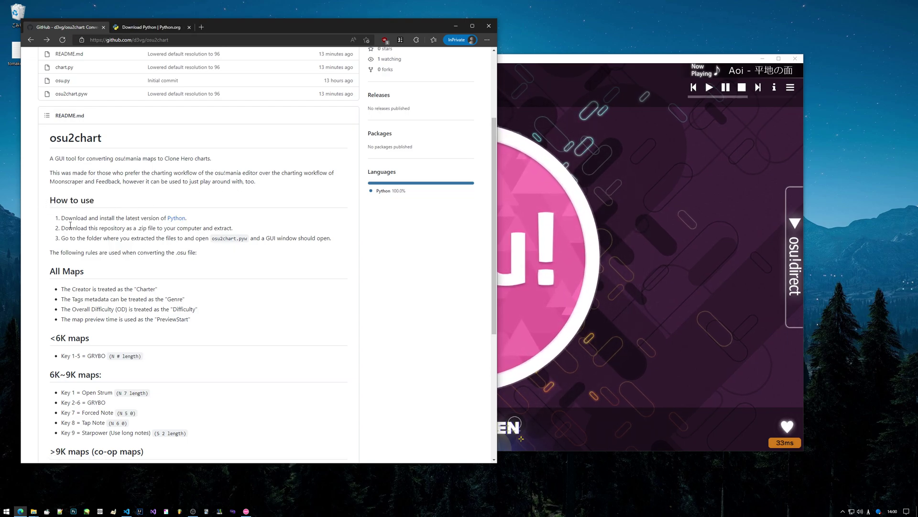
left_click_drag(60, 218, 99, 228)
left_click(115, 224)
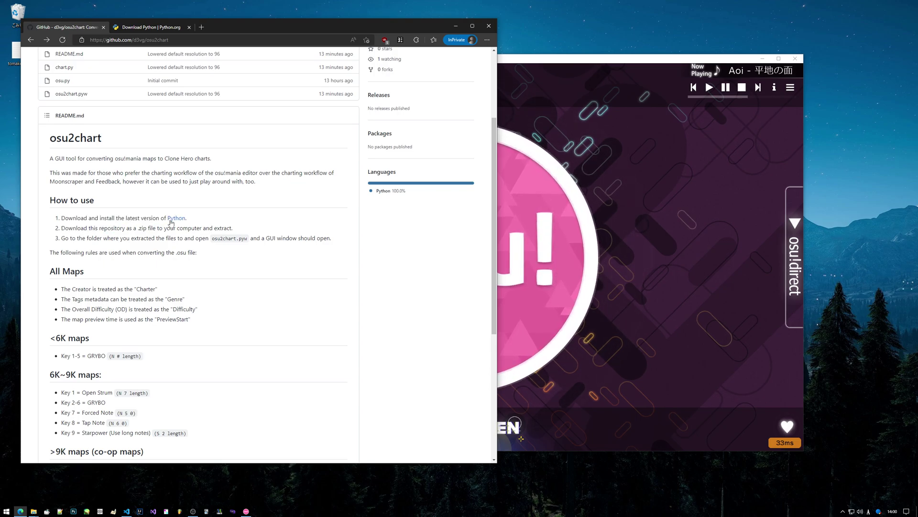
left_click(149, 27)
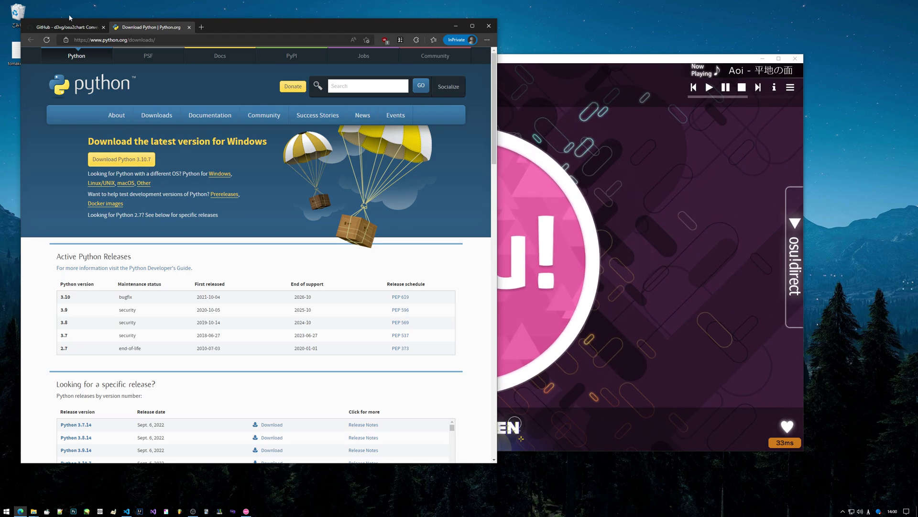
left_click(67, 27)
left_click(145, 29)
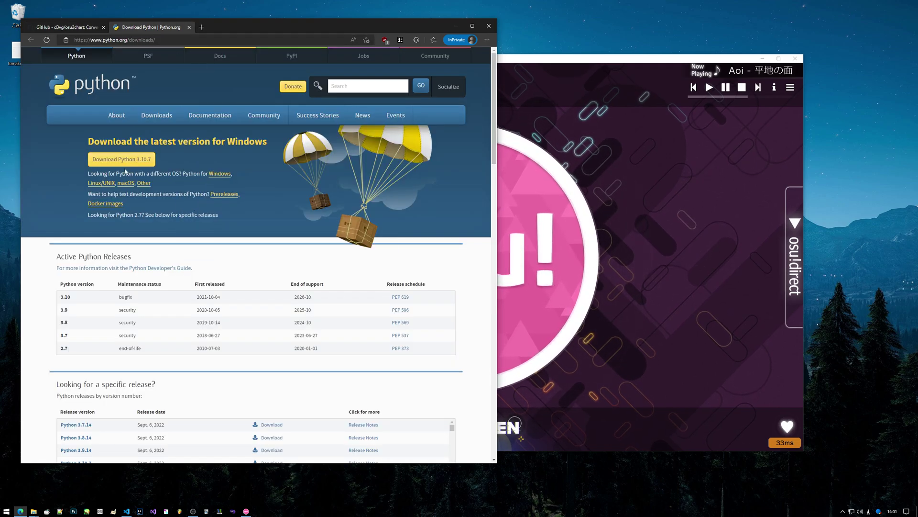
middle_click(157, 32)
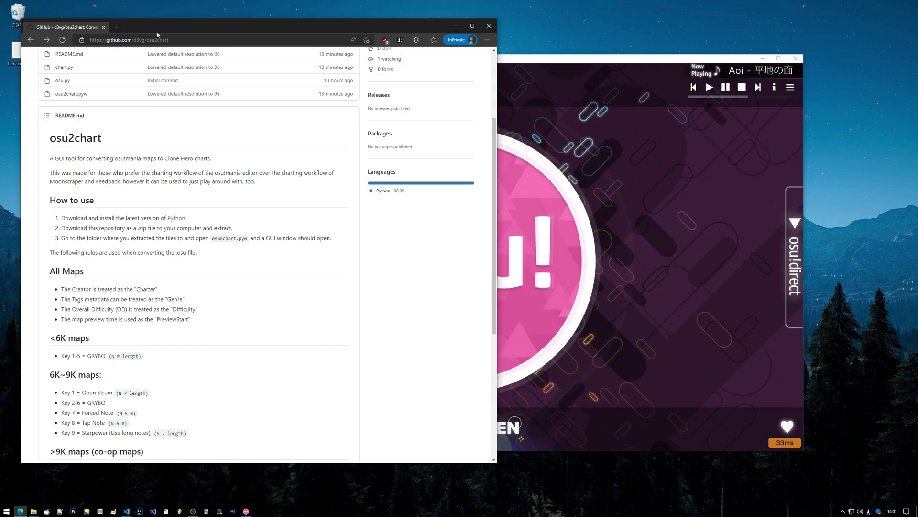
- Download the osu2chart repository as a ZIP file, following the README's second how-to-use instruction
left_click_drag(81, 229, 128, 228)
left_click(241, 237)
scroll(68, 225, "up", 3)
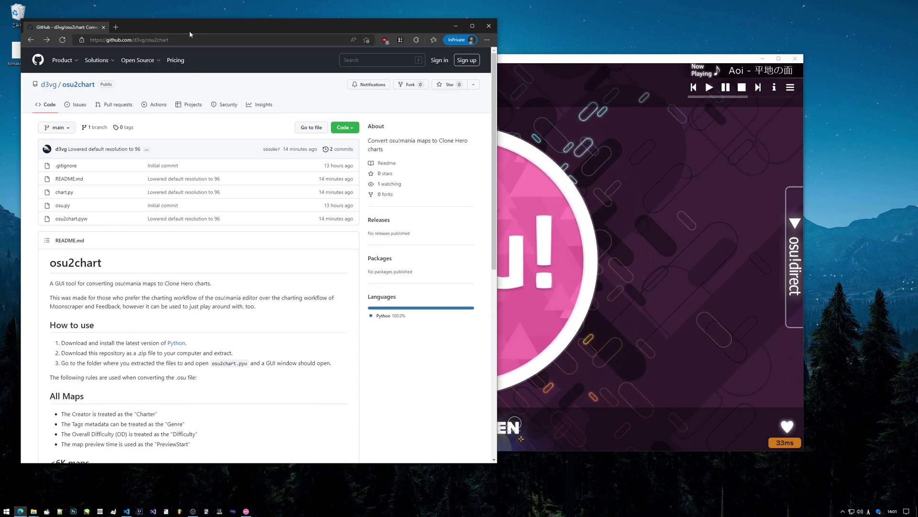
scroll(68, 225, "down", 1)
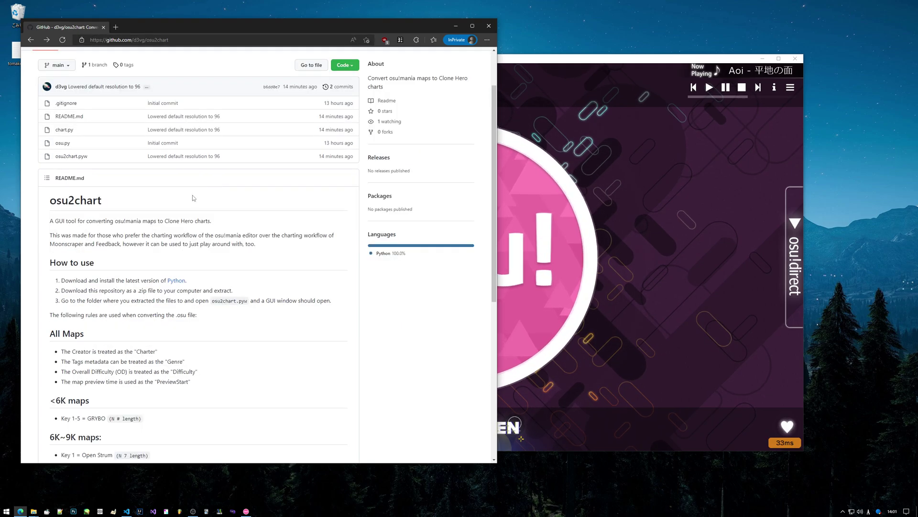
left_click_drag(62, 290, 150, 291)
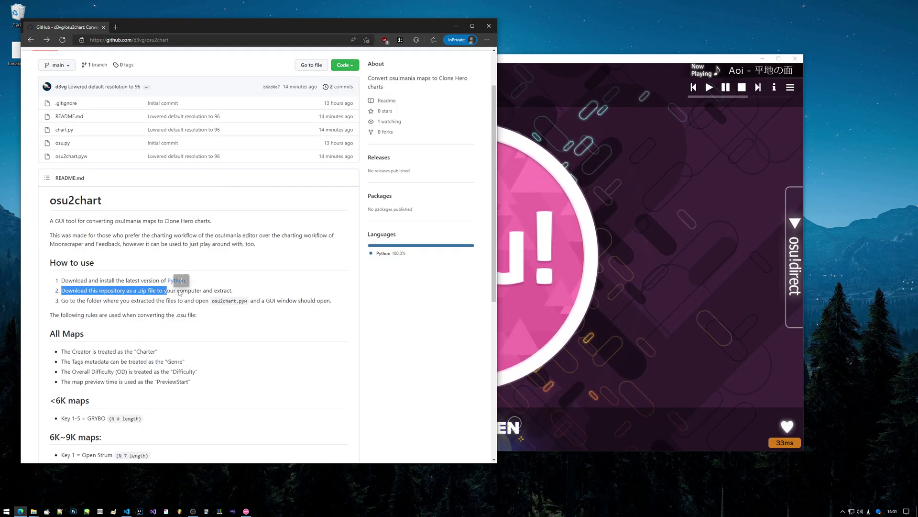
left_click(256, 285)
scroll(260, 285, "up", 1)
left_click(354, 128)
left_click(328, 97)
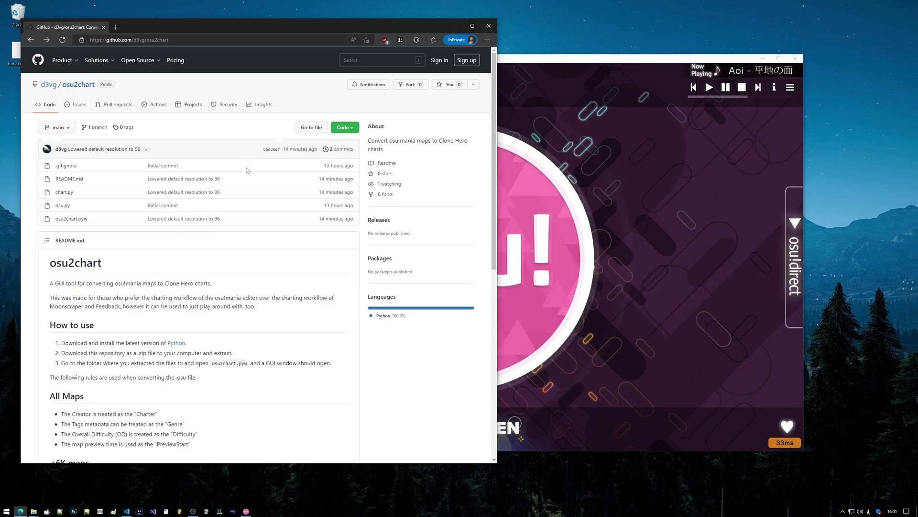
left_click(342, 129)
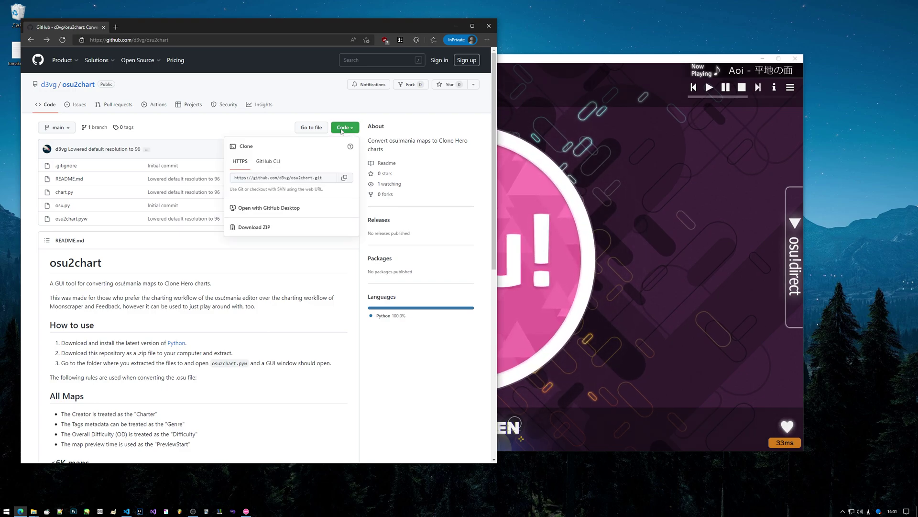
left_click(258, 229)
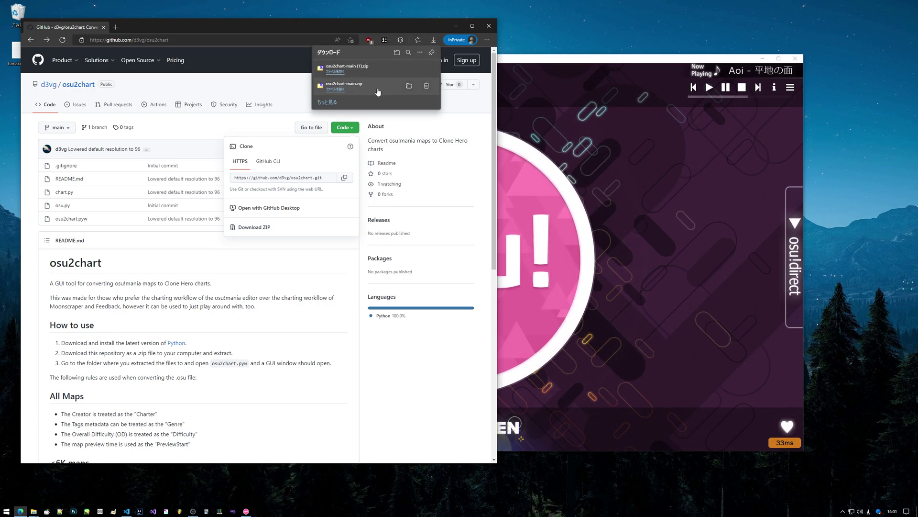
- Open the downloaded osu2chart-main (1).zip, extract its osu2chart-main folder to the desktop, and close the archive
left_click(346, 67)
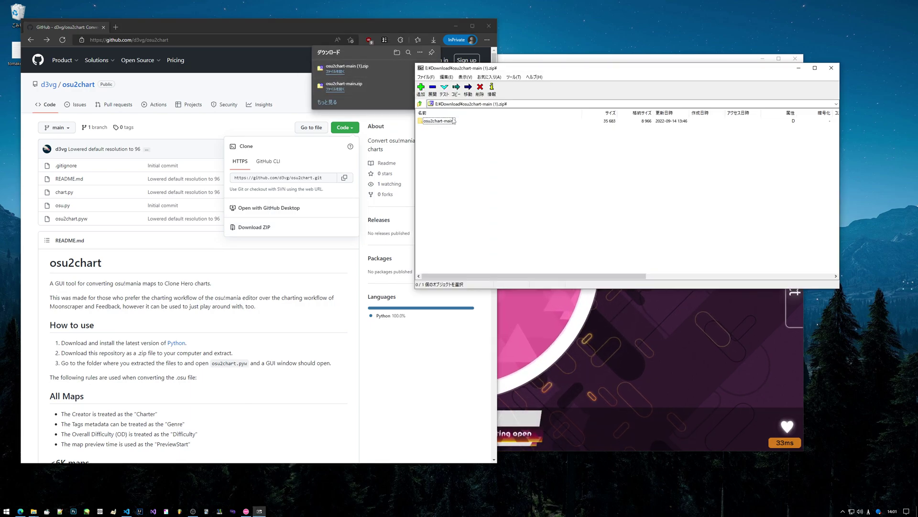
left_click_drag(436, 126, 19, 111)
double_click(421, 68)
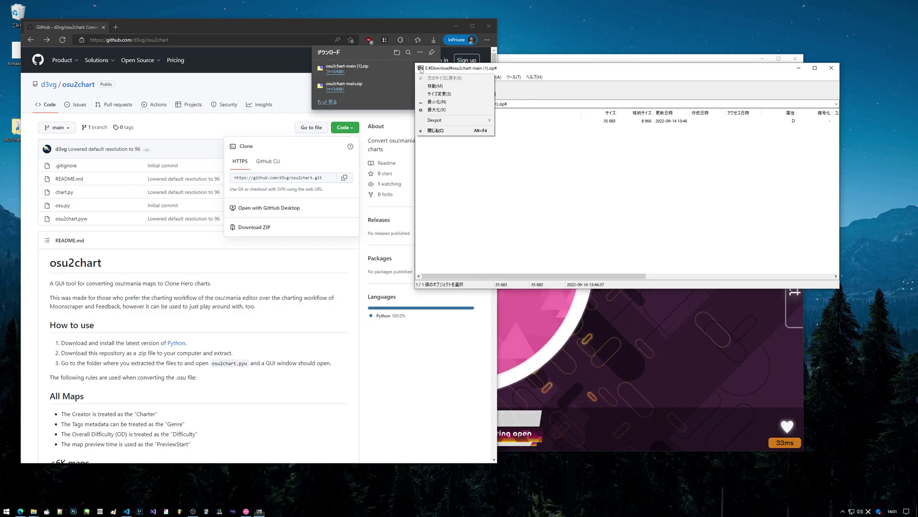
double_click(19, 132)
left_click_drag(18, 129, 15, 91)
- Run osu2chart.pyw from the extracted osu2chart-main folder and place its window clear for use
scroll(349, 262, "down", 4)
left_click(349, 263)
scroll(255, 216, "down", 3)
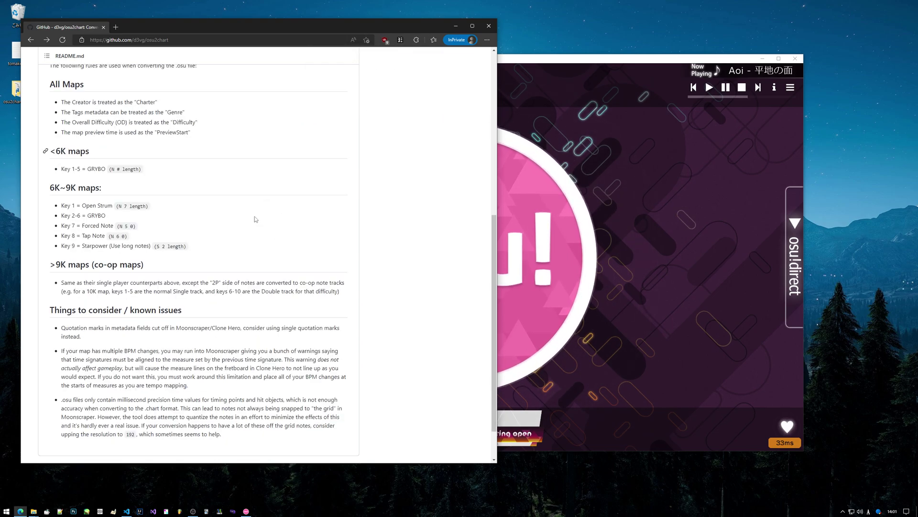
scroll(226, 211, "up", 3)
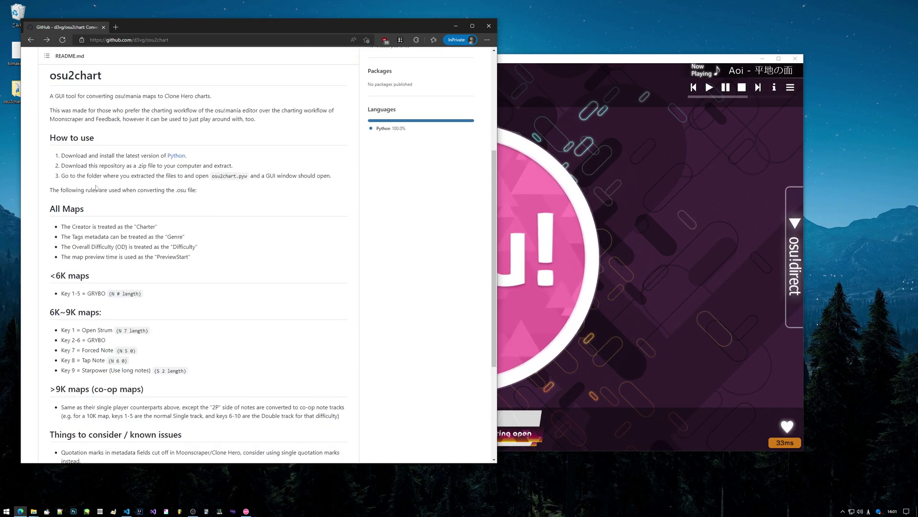
left_click_drag(61, 175, 261, 175)
left_click(296, 187)
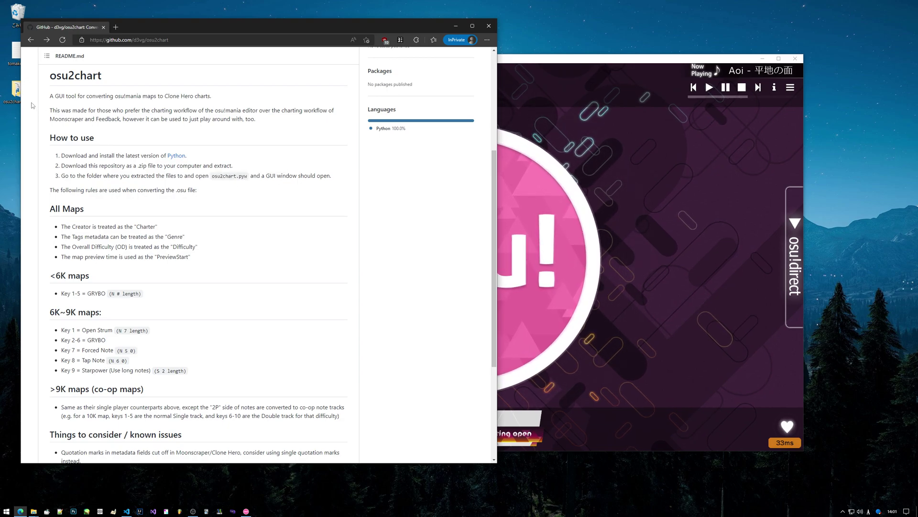
double_click(16, 89)
left_click(291, 203)
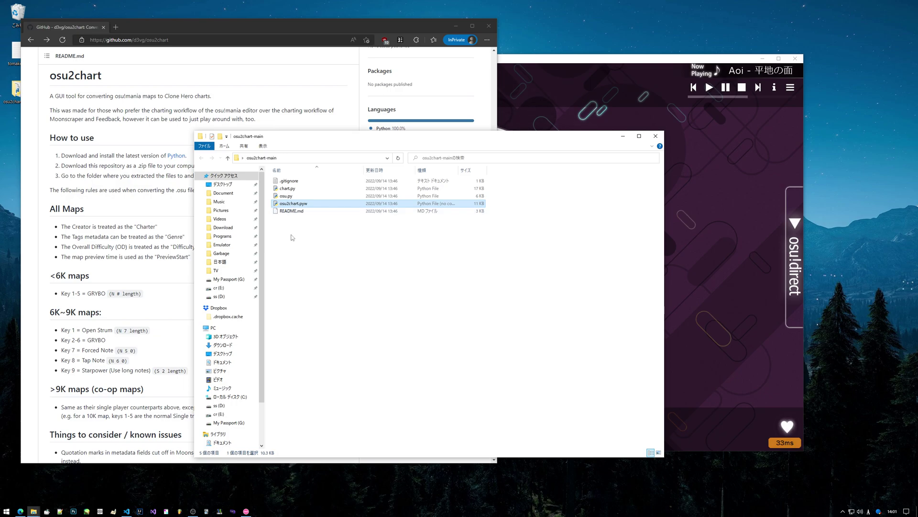
double_click(300, 204)
left_click_drag(118, 35, 277, 103)
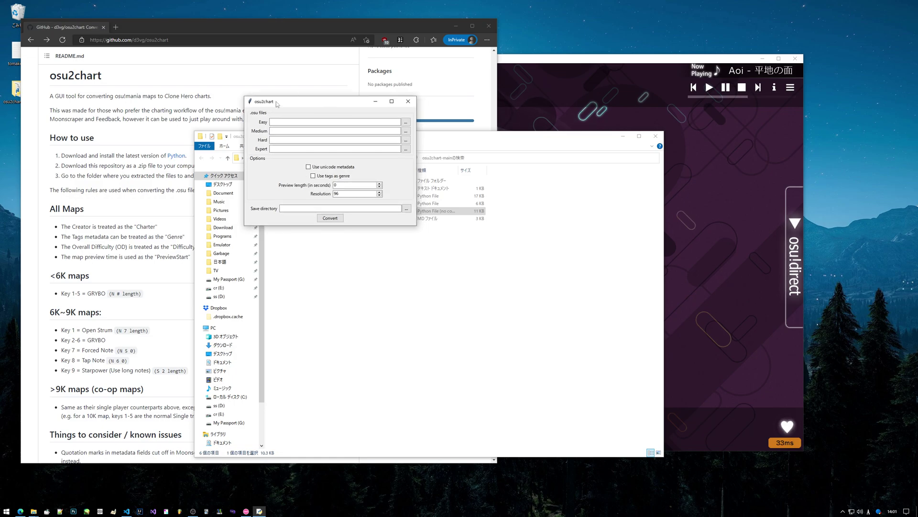
- Set the converter's preview length to 10.0 seconds
left_click(278, 131)
left_click(280, 149)
left_click_drag(348, 186, 297, 181)
left_click(380, 188)
left_click(379, 185)
left_click(354, 194)
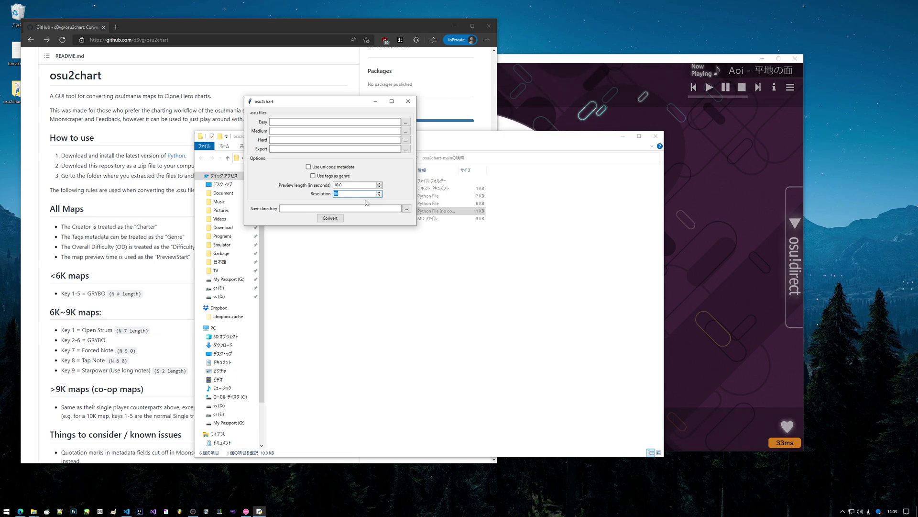
- Switch to osu! and open the Aoi - Heichi no Men chart map in the beatmap editor
left_click(608, 79)
left_click(503, 188)
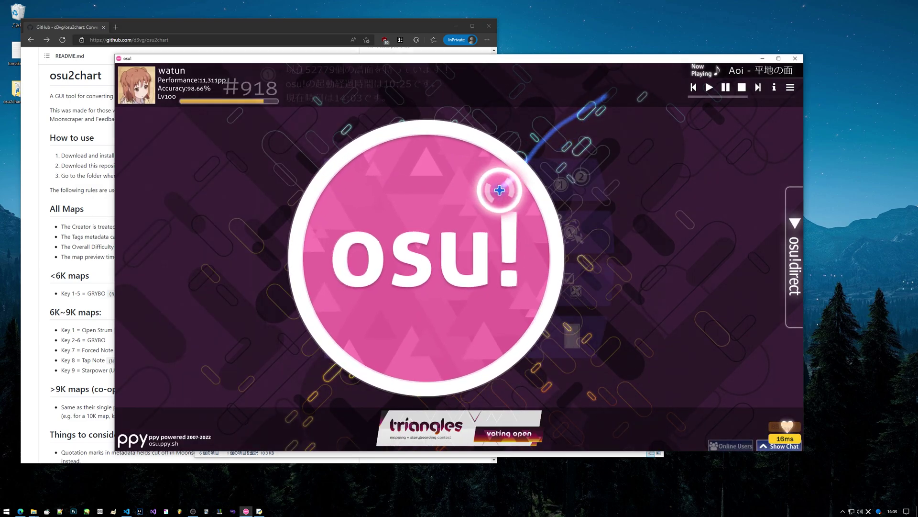
left_click(517, 234)
left_click(635, 232)
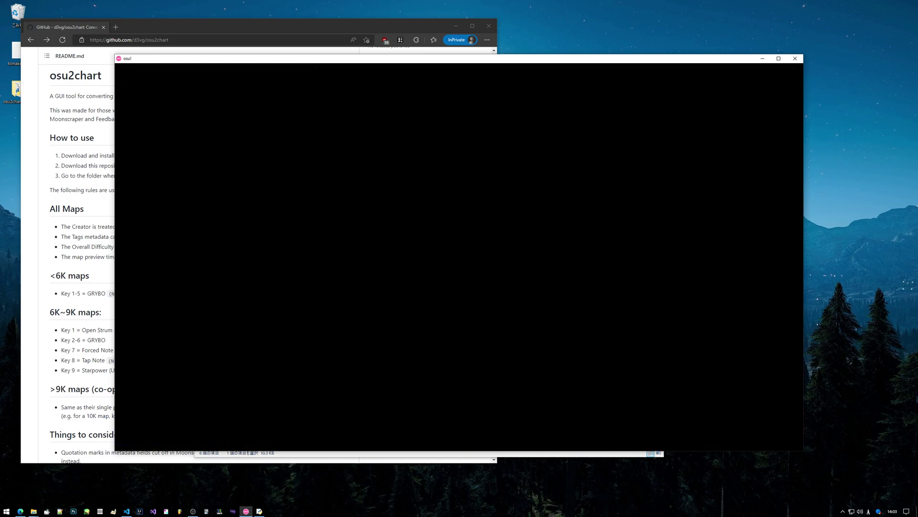
- Go to the passage around 00:58:614 in the map and set the beat snap divisor to 1/16
scroll(294, 370, "down", 1)
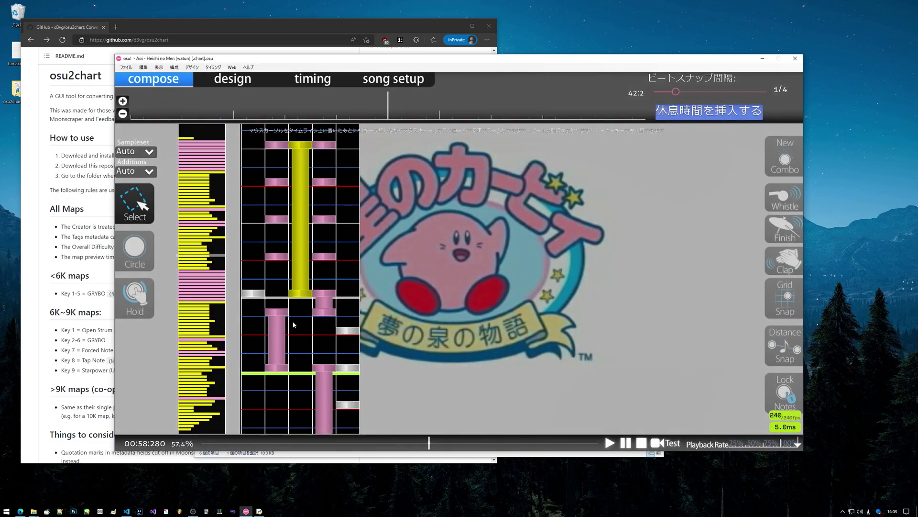
scroll(293, 324, "down", 2)
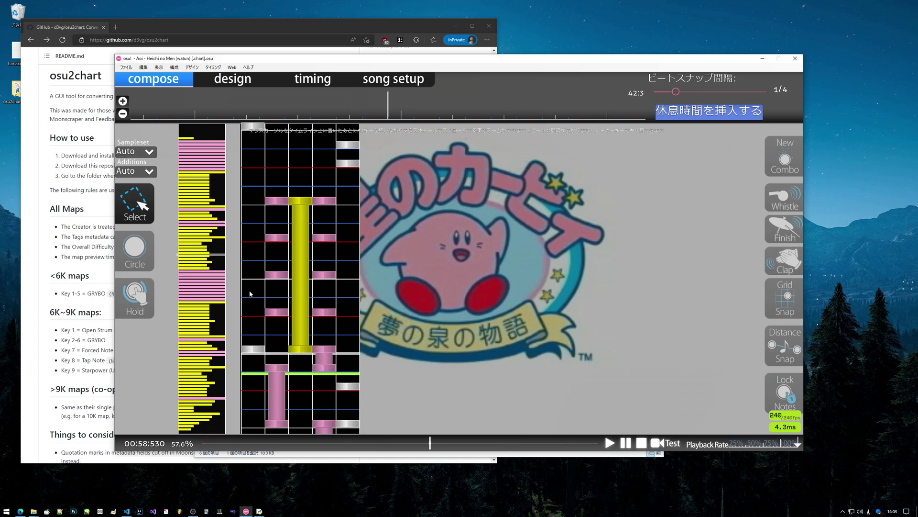
left_click_drag(242, 282, 358, 353)
scroll(350, 338, "up", 1)
scroll(350, 337, "down", 2)
left_click_drag(675, 93, 783, 104)
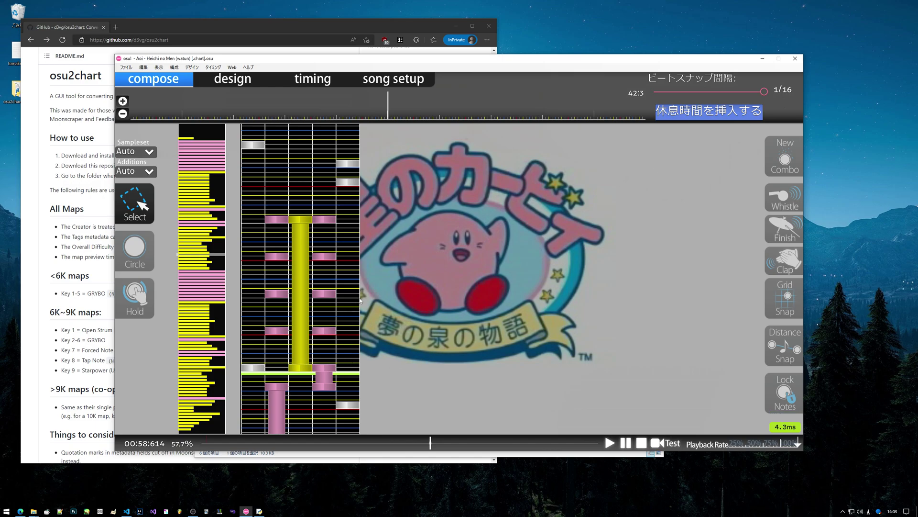
- Place several circle notes on the 1/16 snap lines just after 00:58:614, in the outer columns and the fourth column
left_click(146, 259)
left_click(251, 353)
left_click(278, 354)
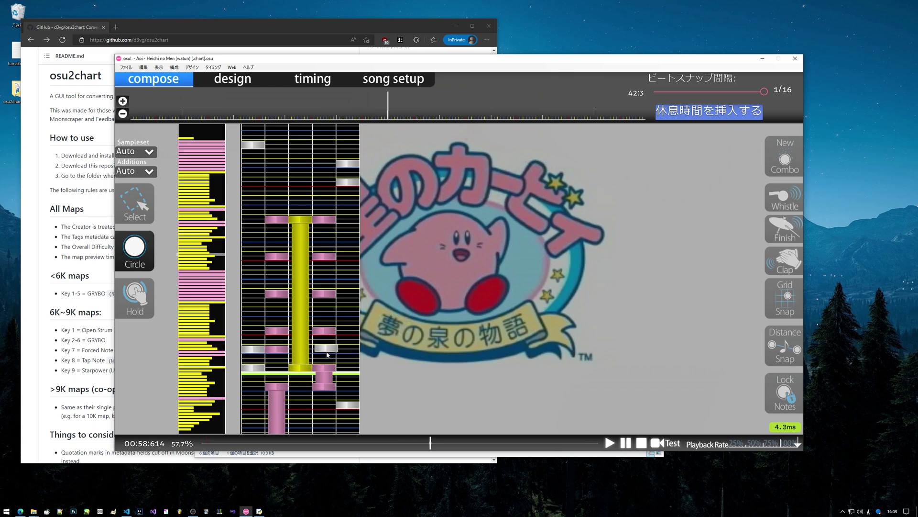
left_click(351, 355)
left_click(352, 347)
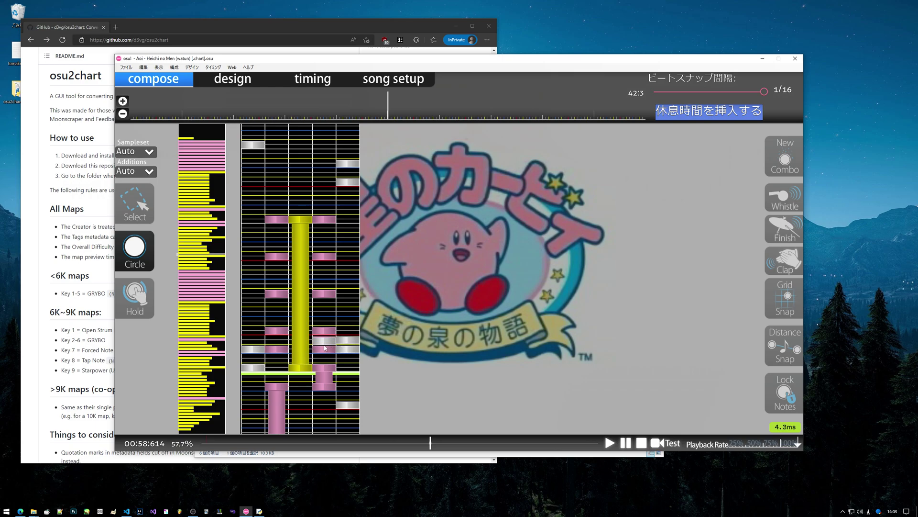
- Delete the circle notes just placed on the 1/16 snap lines
right_click(327, 350)
right_click(346, 351)
right_click(348, 341)
right_click(277, 351)
- Set the editor's beat snap divisor to 1/4
left_click_drag(762, 92, 552, 100)
left_click(676, 93)
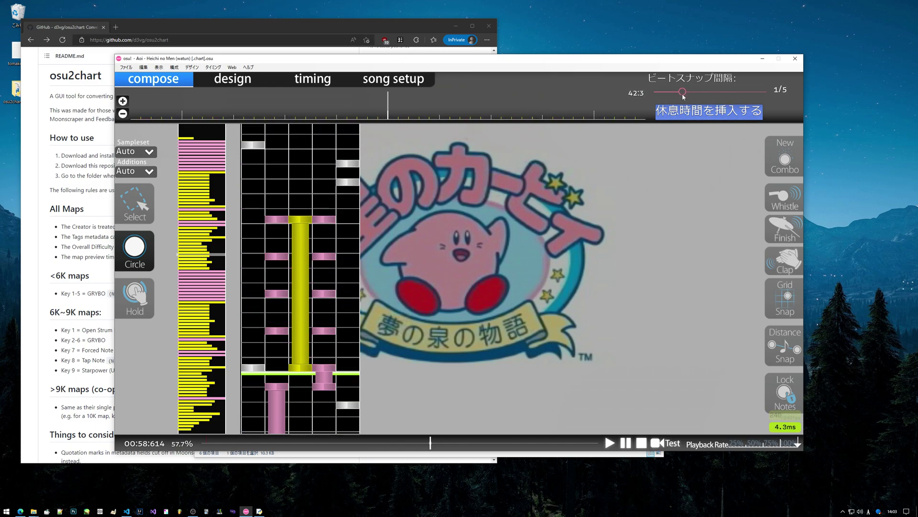
- Switch to osu2chart, move its window aside and examine the Resolution setting
left_click(259, 510)
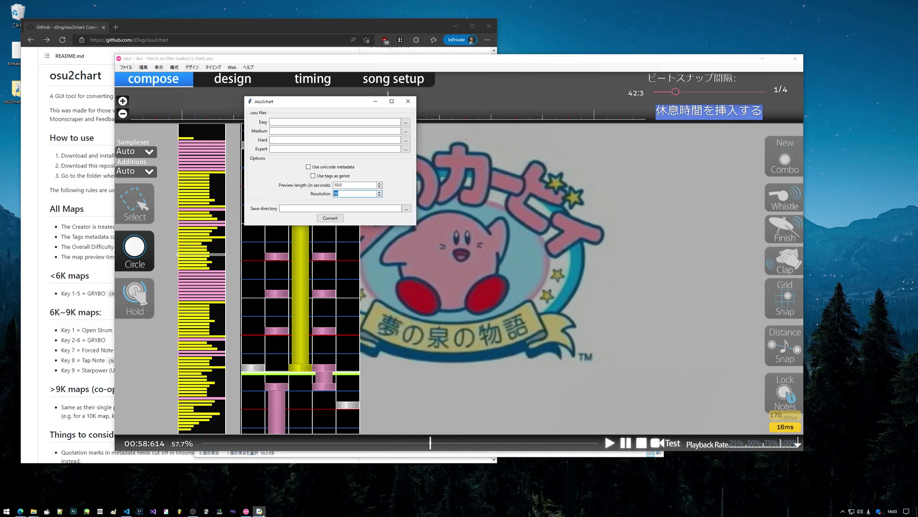
left_click_drag(332, 102, 193, 157)
left_click(214, 245)
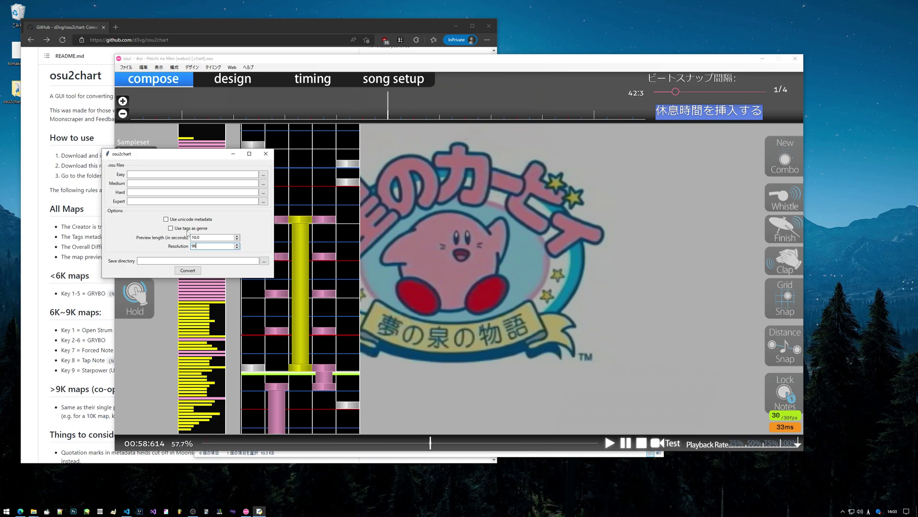
double_click(217, 246)
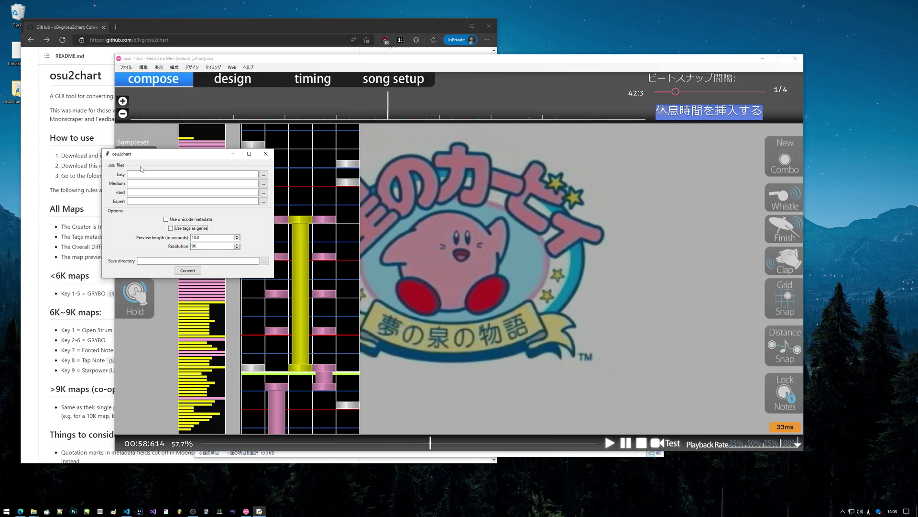
left_click(197, 246)
left_click_drag(172, 155, 159, 134)
- Switch to osu!, open the current beatmap's song folder from the editor and copy the folder path
left_click(451, 193)
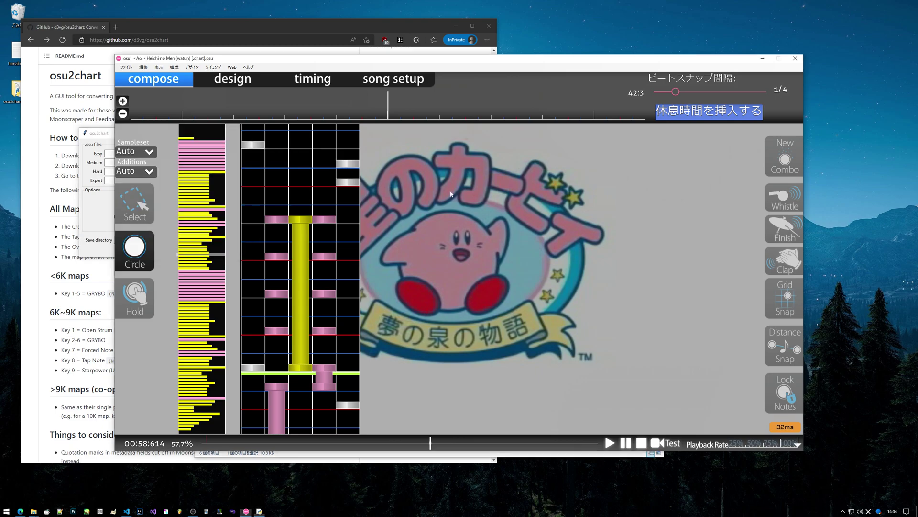
mouse_move(196, 201)
left_mouse_down()
mouse_move(196, 164)
mouse_move(195, 401)
left_mouse_up()
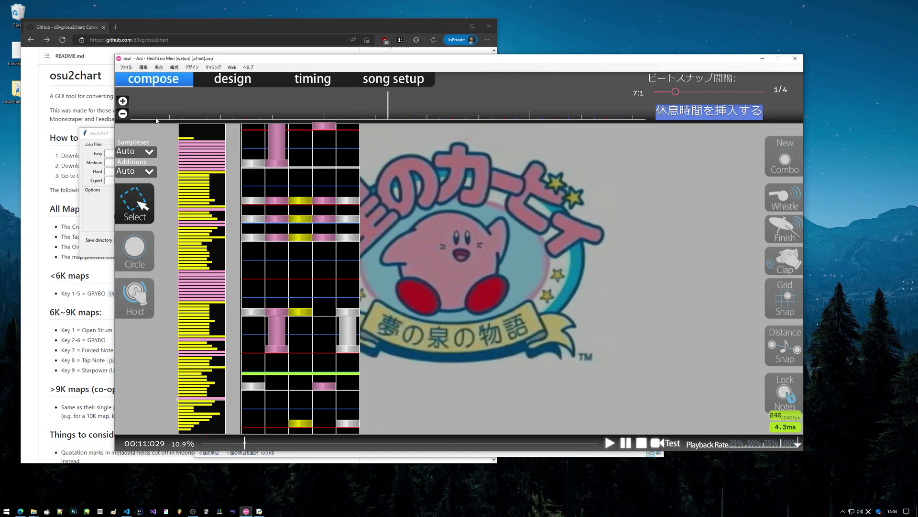
left_click(122, 68)
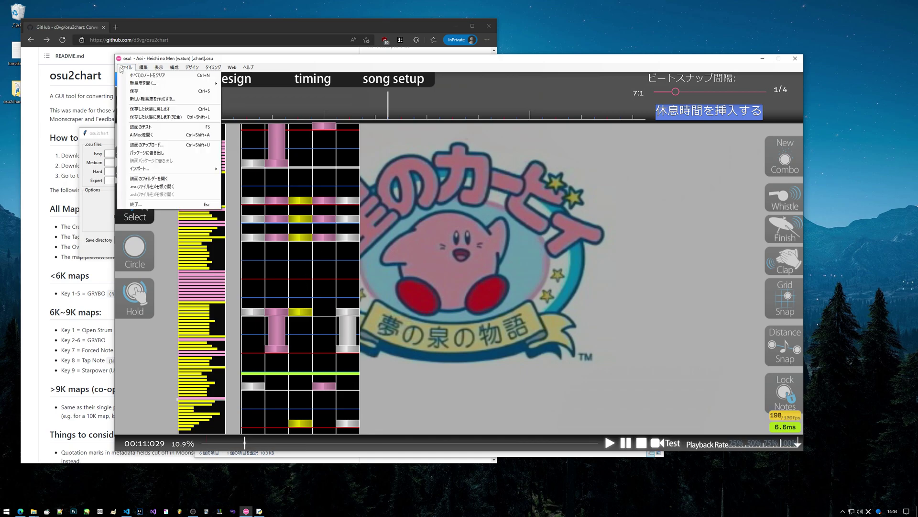
left_click(158, 179)
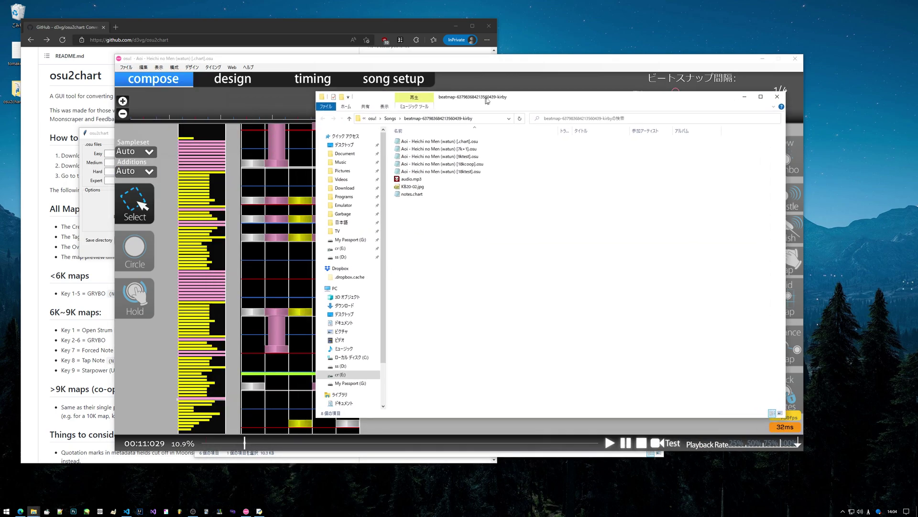
left_click(491, 120)
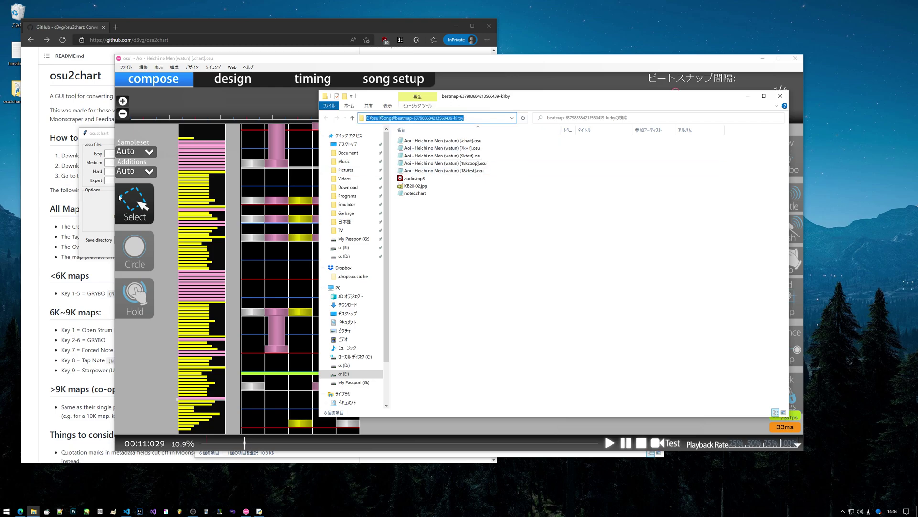
left_click(100, 211)
left_click(482, 120)
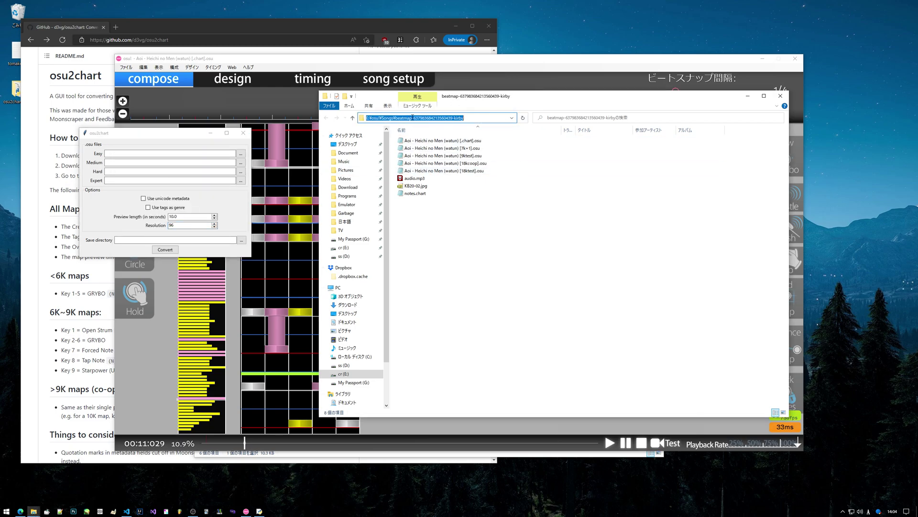
- Load the [.chart].osu file of Aoi - Heichi no Men from the copied folder path as osu2chart's Expert difficulty
left_click(241, 180)
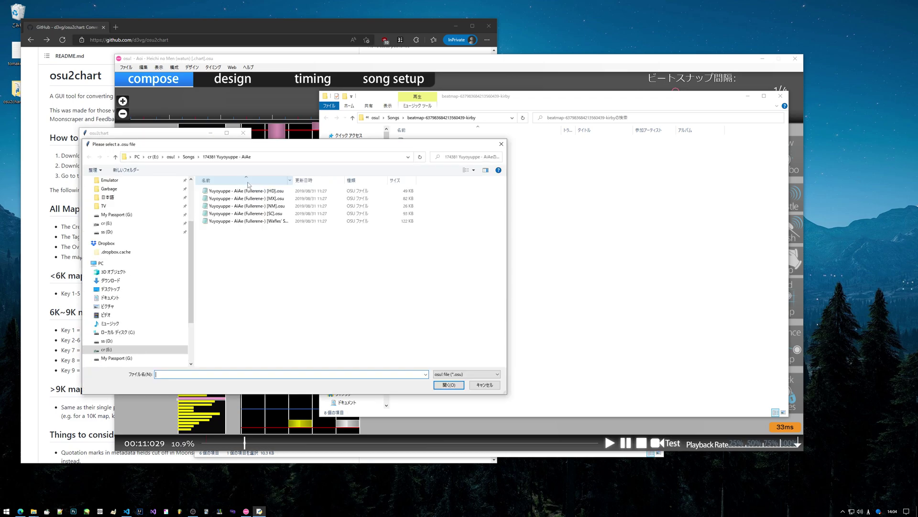
left_click(286, 156)
key("ctrl+v")
key("Return")
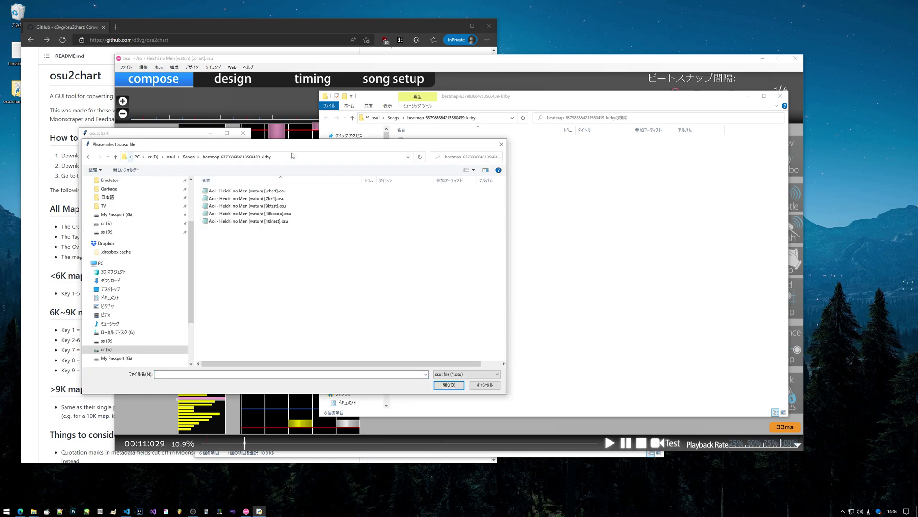
left_click_drag(223, 151, 411, 165)
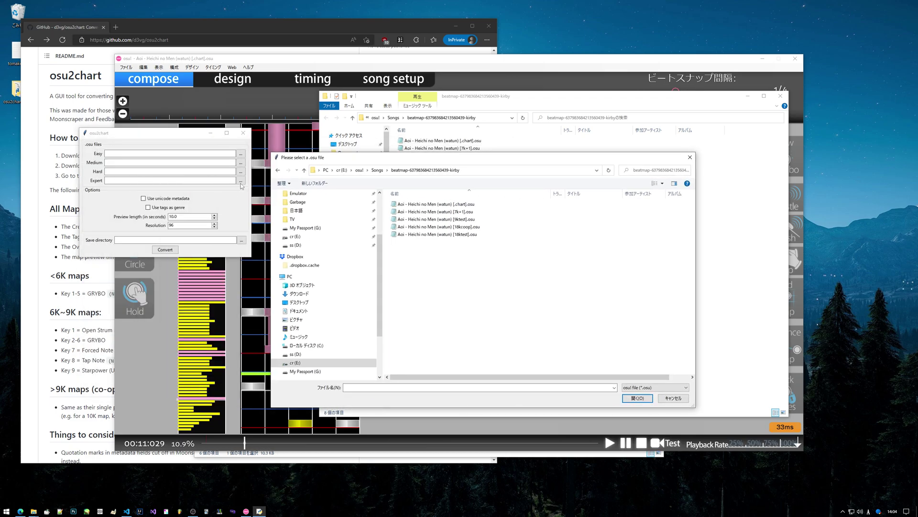
left_click_drag(323, 163, 255, 137)
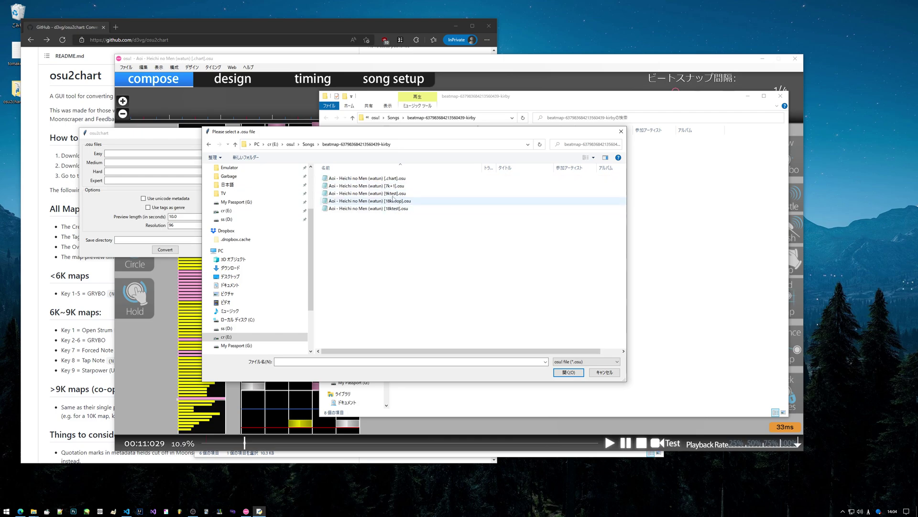
left_click(387, 179)
double_click(388, 178)
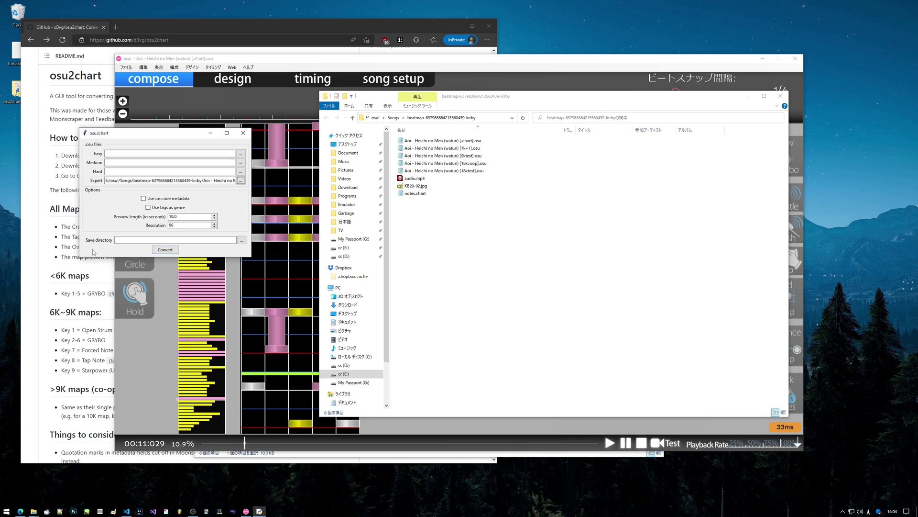
- Set the preview length to 10 seconds and choose the beatmap's own song folder as the save directory
key("shift+Tab")
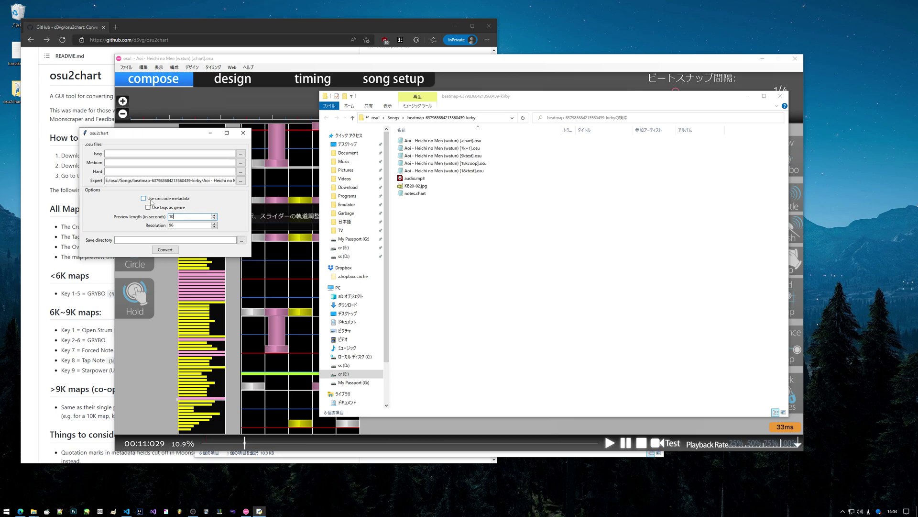
key("Tab")
left_click(186, 240)
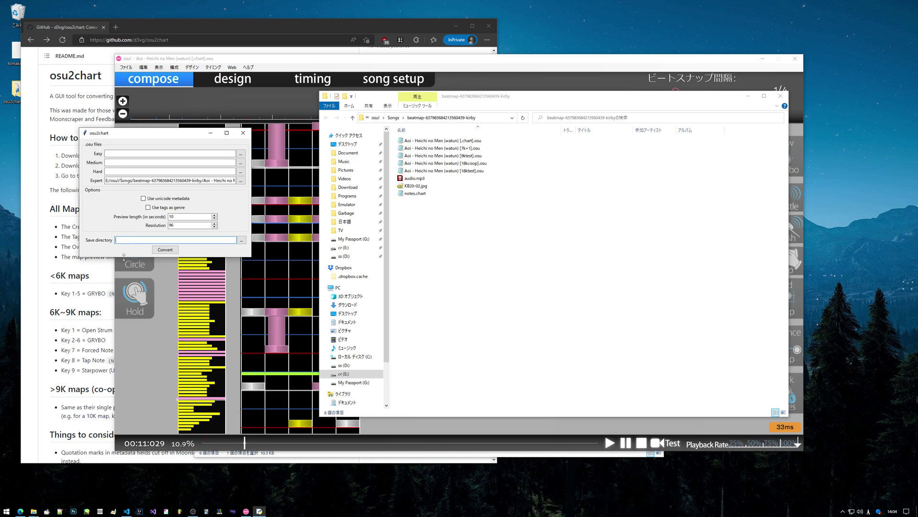
left_click(241, 240)
left_click(415, 143)
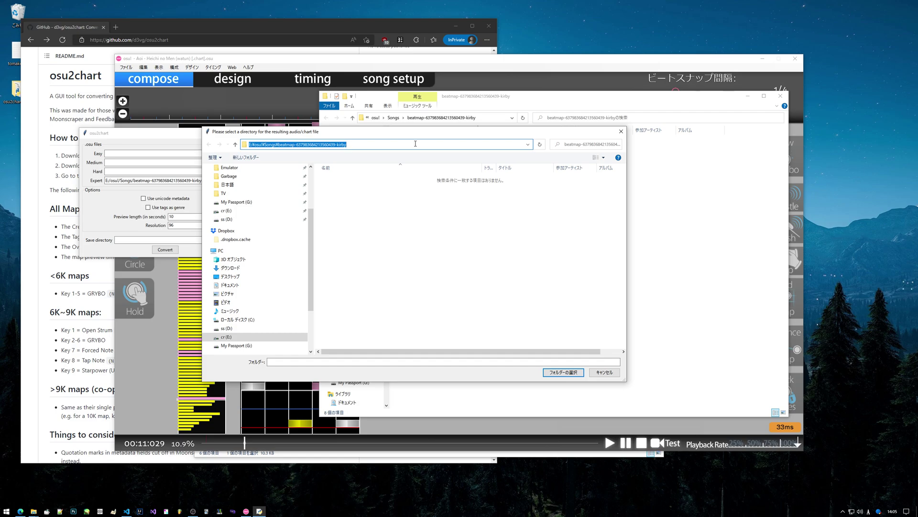
key("Escape")
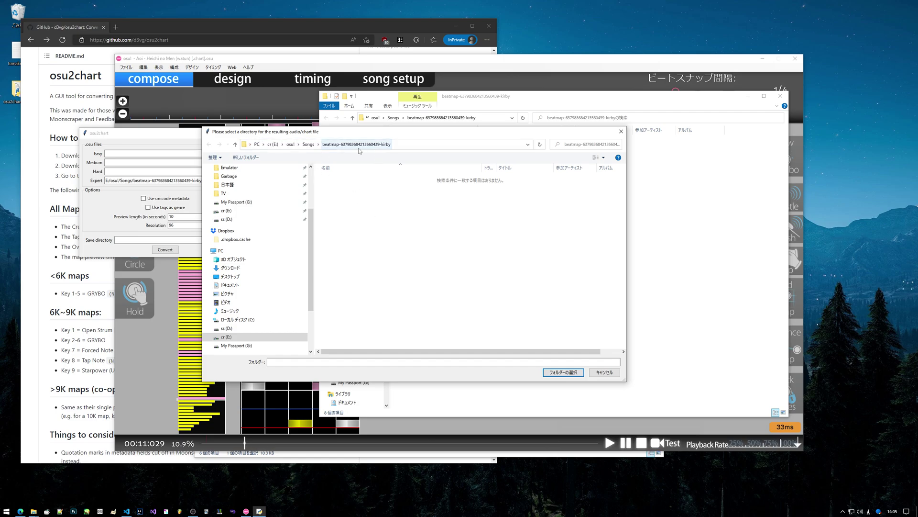
left_click(563, 372)
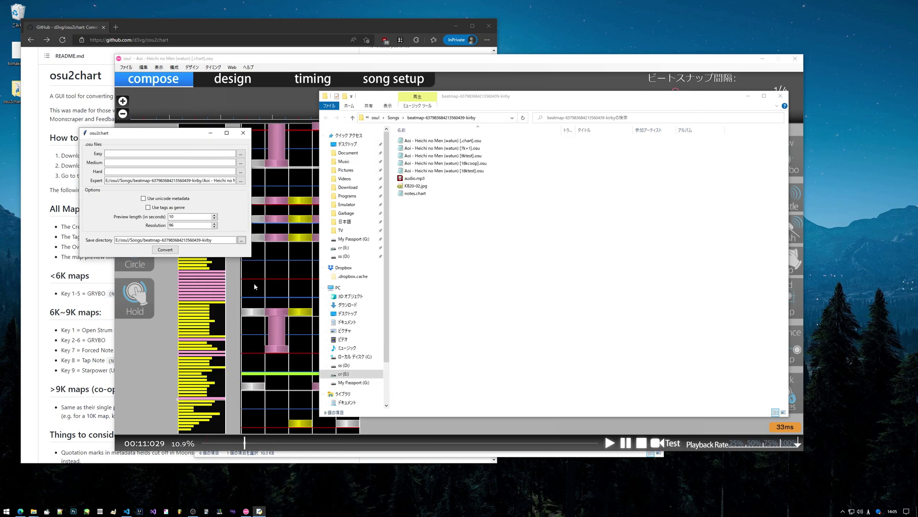
- Convert the map, overwriting the existing chart in the save directory, and close the completion notice
left_click(165, 249)
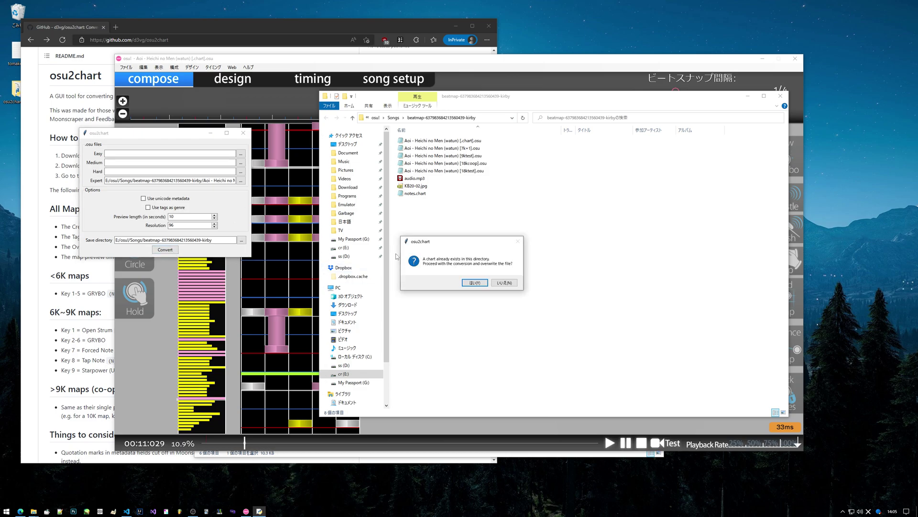
left_click_drag(459, 246, 340, 210)
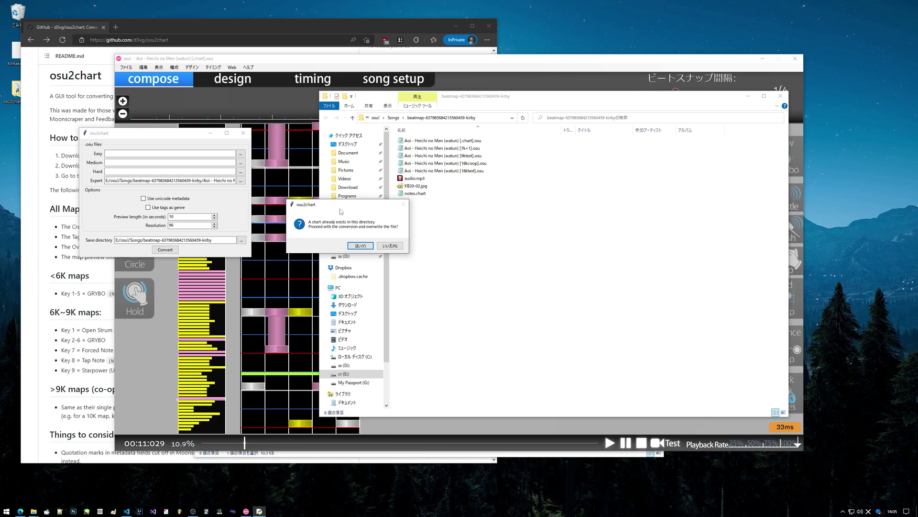
left_click(363, 245)
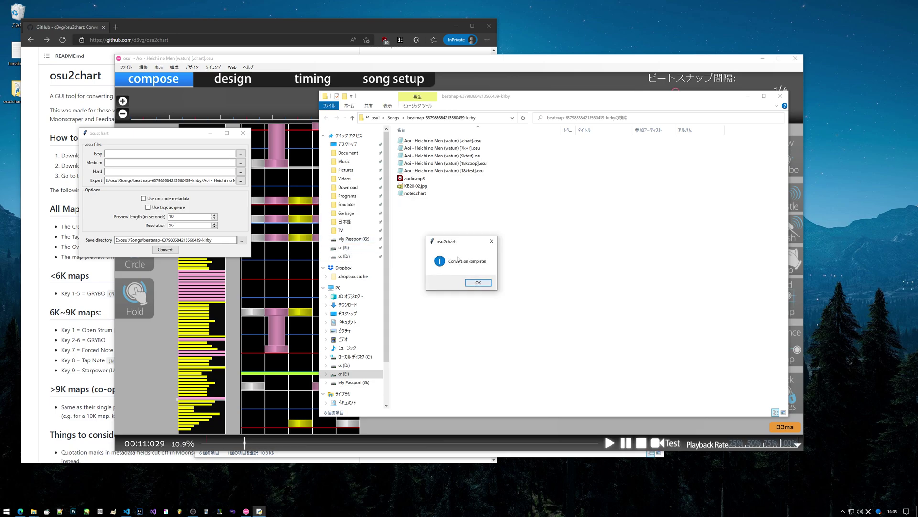
left_click(479, 283)
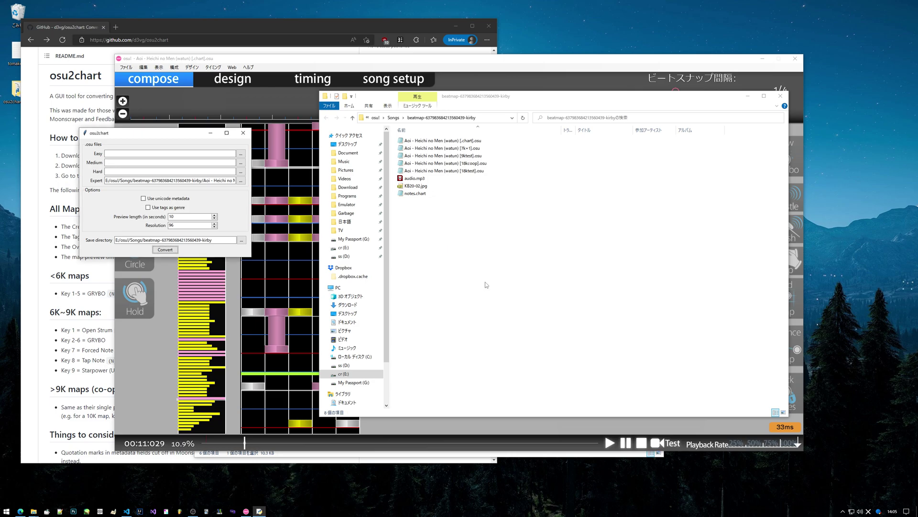
- Open notes.chart from the beatmap folder with Moonscraper Chart Editor
left_click(445, 285)
left_click(421, 193)
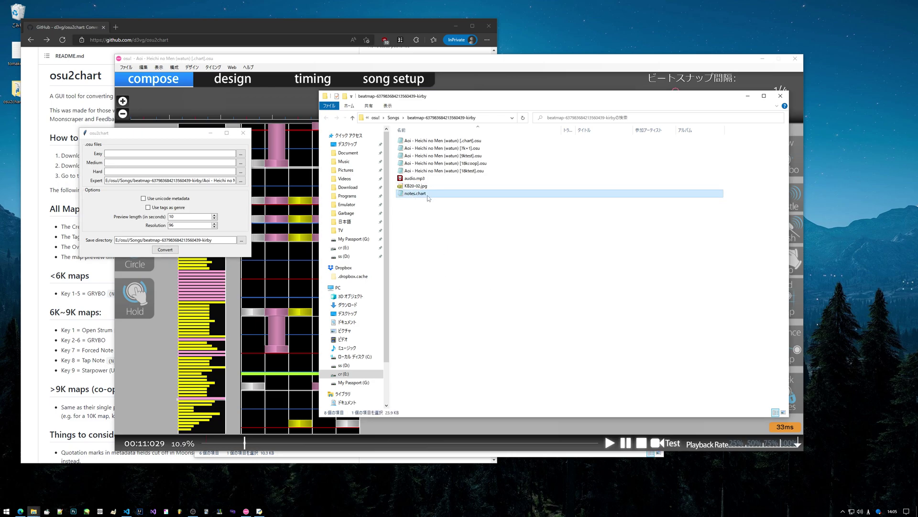
right_click(414, 194)
mouse_move(366, 255)
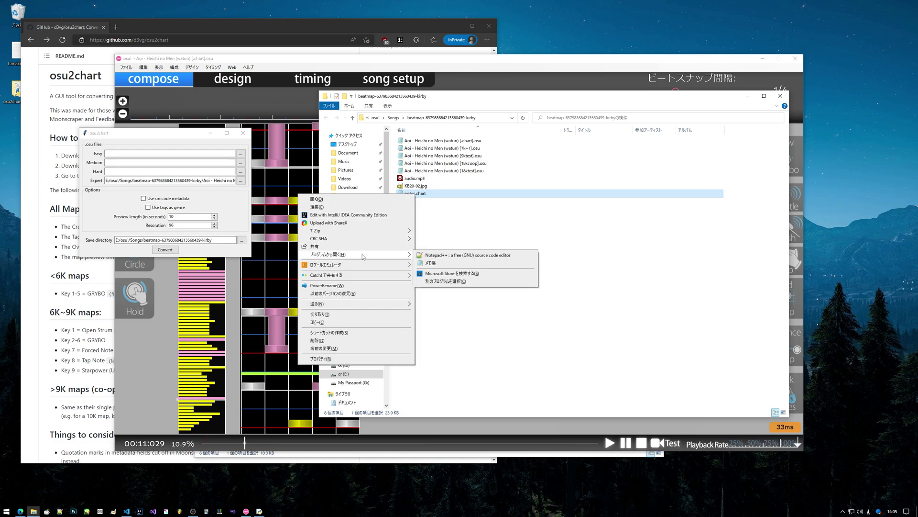
left_click(447, 286)
left_click(455, 202)
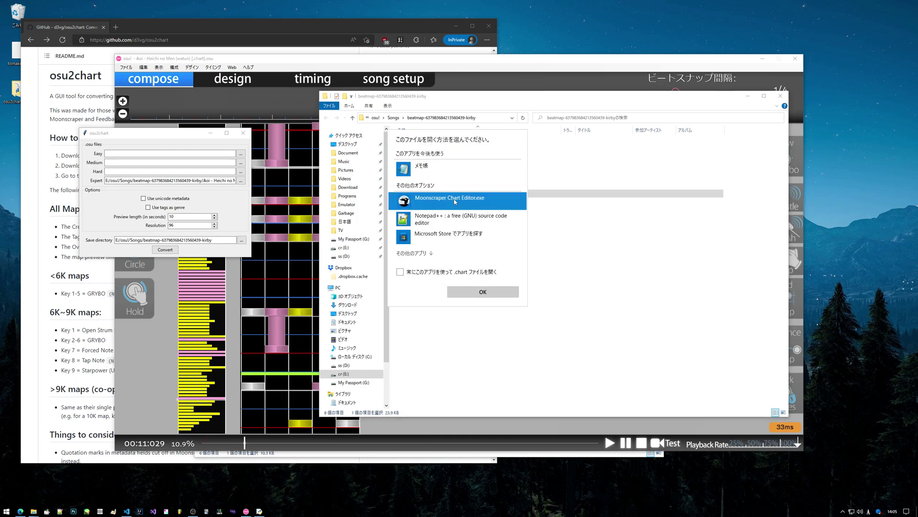
left_click(483, 292)
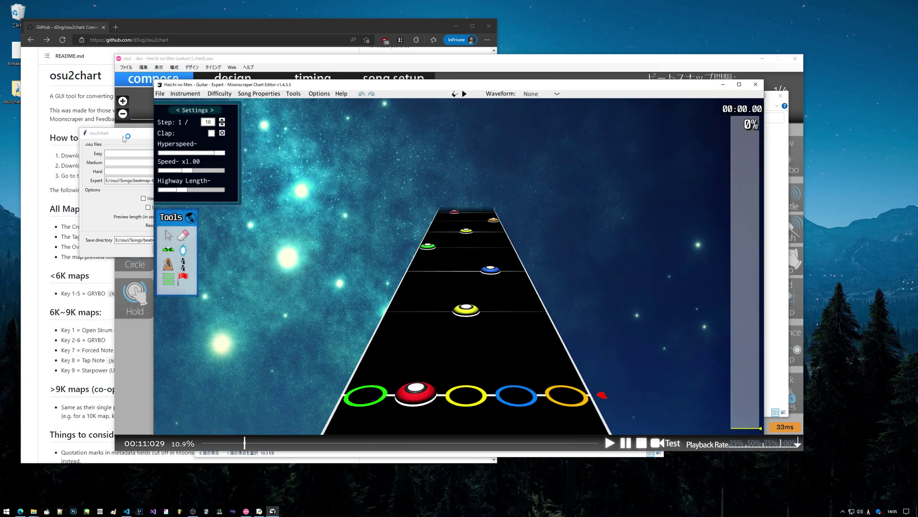
- Move the osu2chart window aside, highlight its Resolution value and return to Moonscraper
left_click_drag(133, 133, 118, 120)
left_click_drag(165, 212, 138, 213)
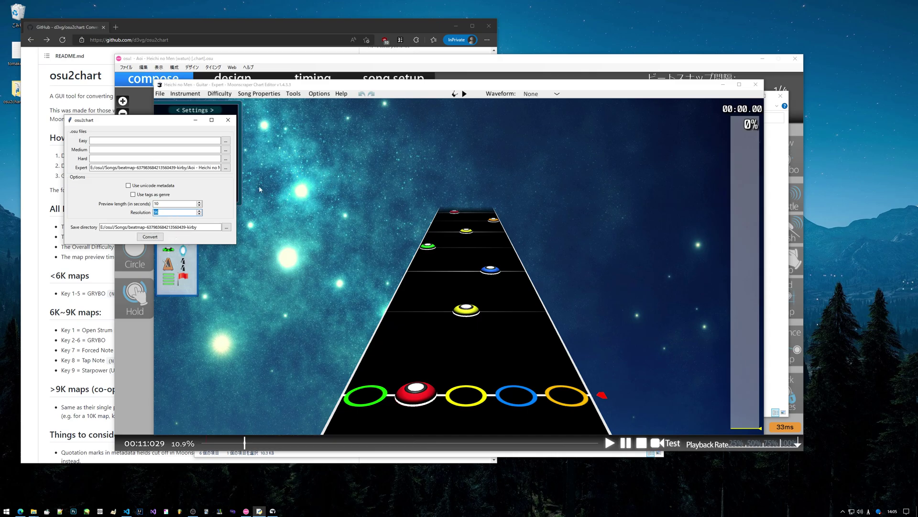
left_click(295, 180)
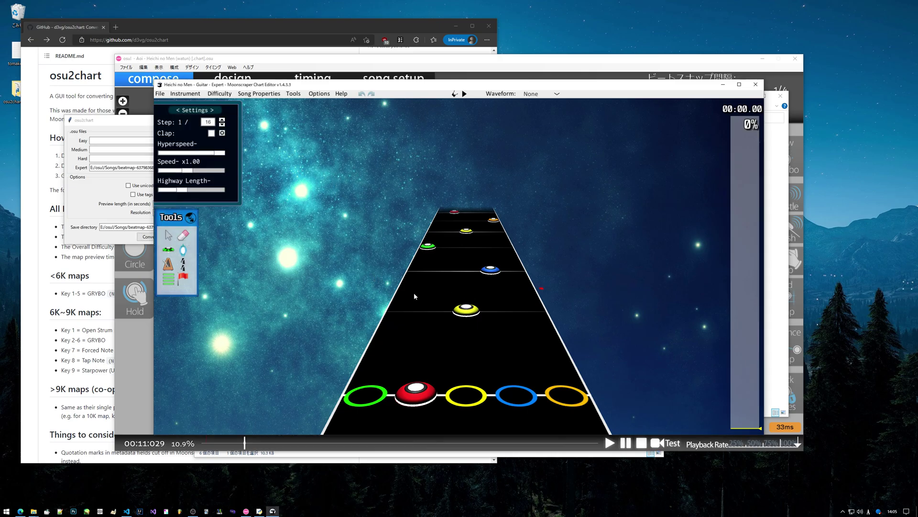
- Select the first yellow note on the highway and examine its position relative to the grid lines
left_click(466, 310)
scroll(484, 331, "up", 3)
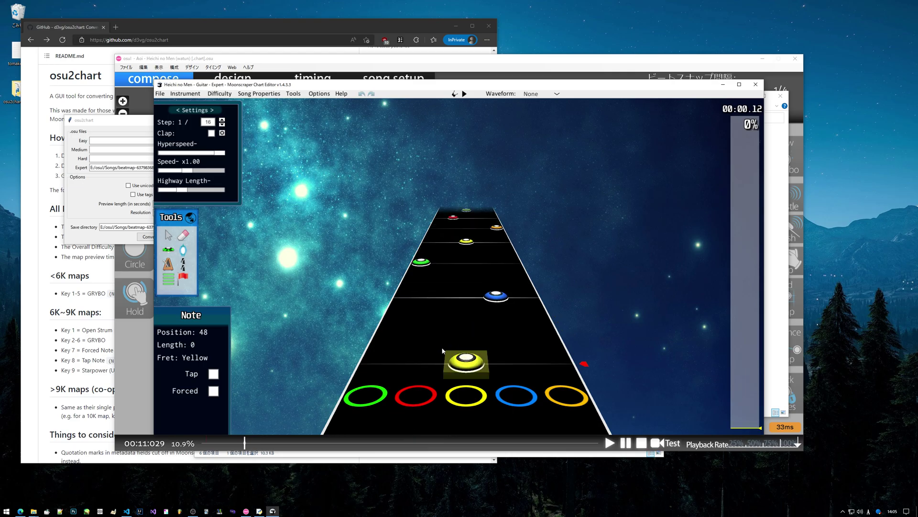
left_click_drag(470, 366, 489, 374)
scroll(479, 348, "down", 1)
scroll(478, 349, "up", 2)
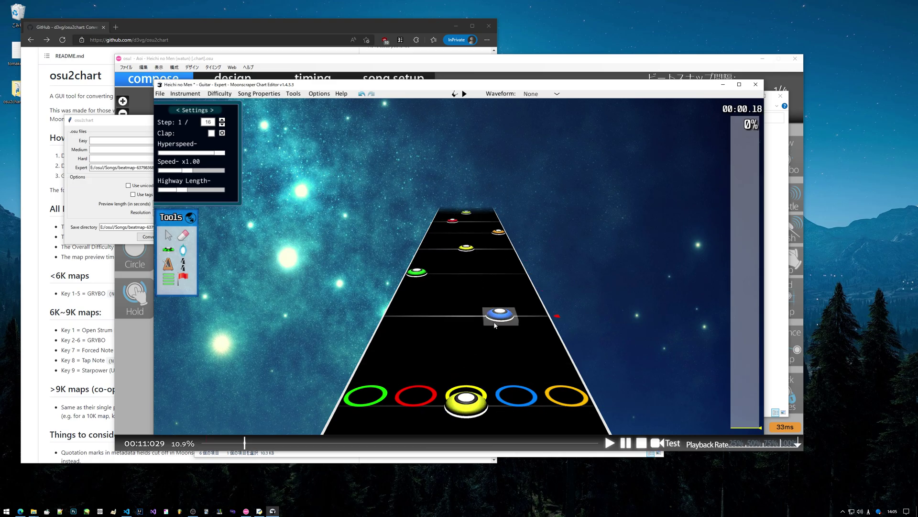
scroll(491, 309, "down", 1)
scroll(489, 301, "up", 1)
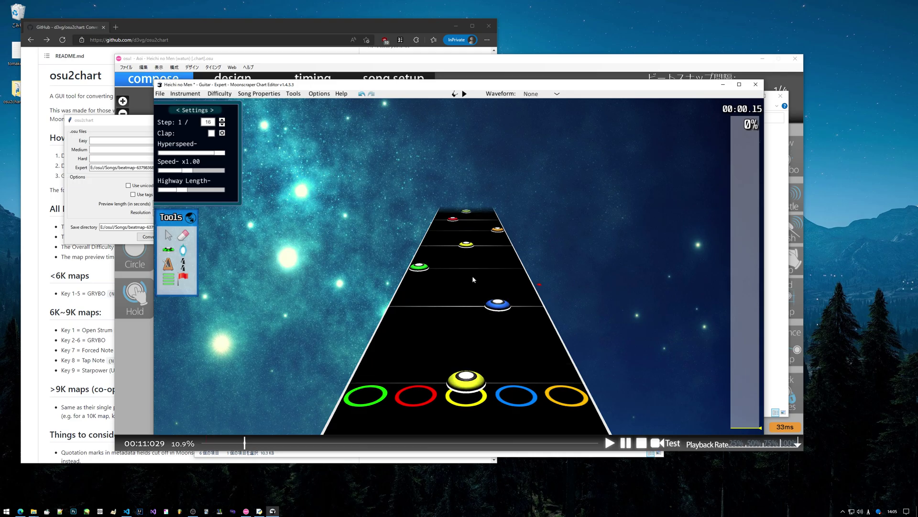
left_click(473, 381)
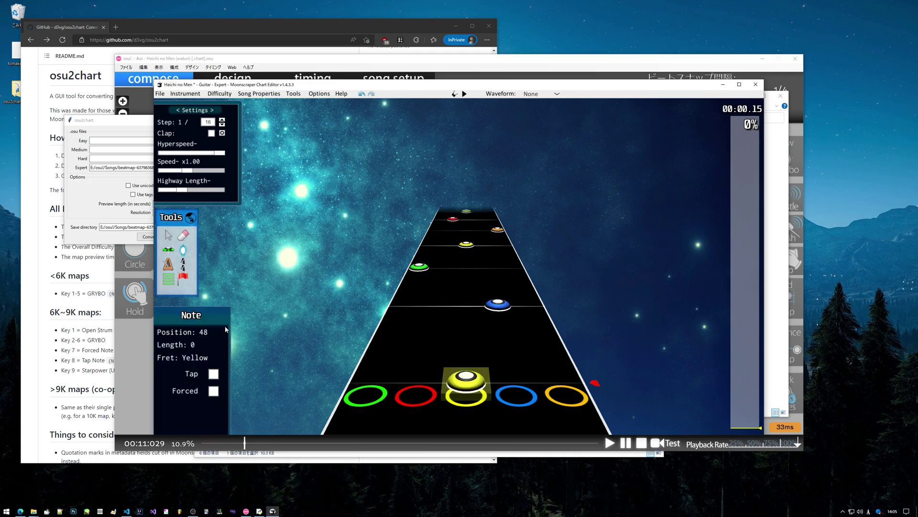
left_click(124, 227)
double_click(168, 212)
left_click(416, 313)
scroll(500, 305, "down", 2)
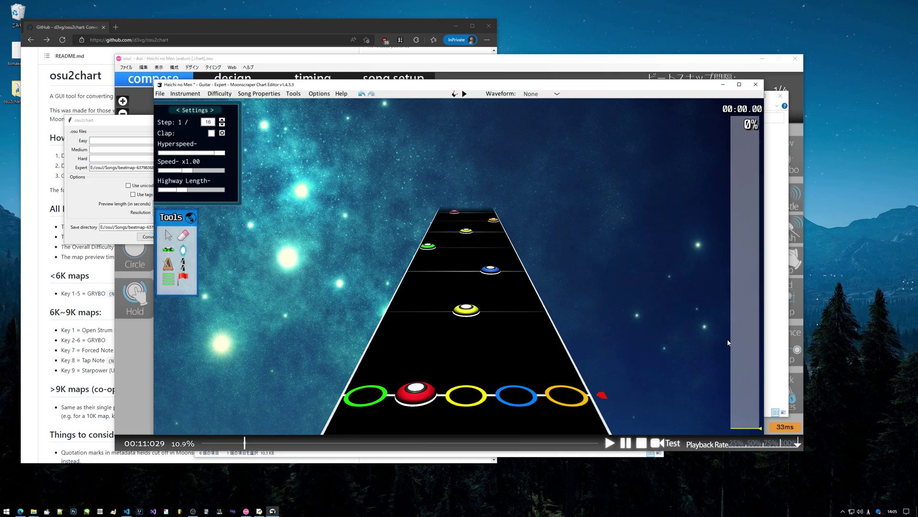
- Play the chart back from several points along the song to check how its notes line up
left_click(742, 323)
key("space")
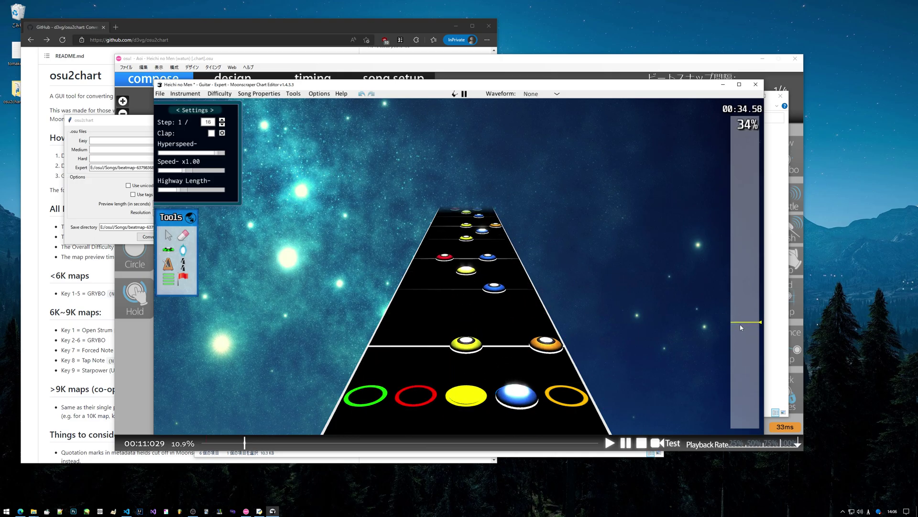
key("space")
mouse_move(742, 315)
left_mouse_down()
mouse_move(743, 277)
mouse_move(739, 389)
left_mouse_up()
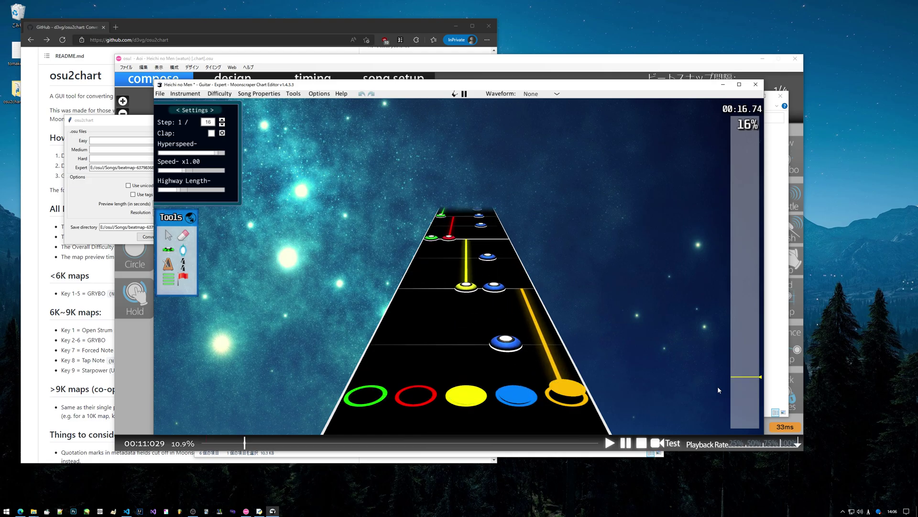
mouse_move(732, 385)
left_mouse_down()
mouse_move(748, 295)
mouse_move(741, 170)
left_mouse_up()
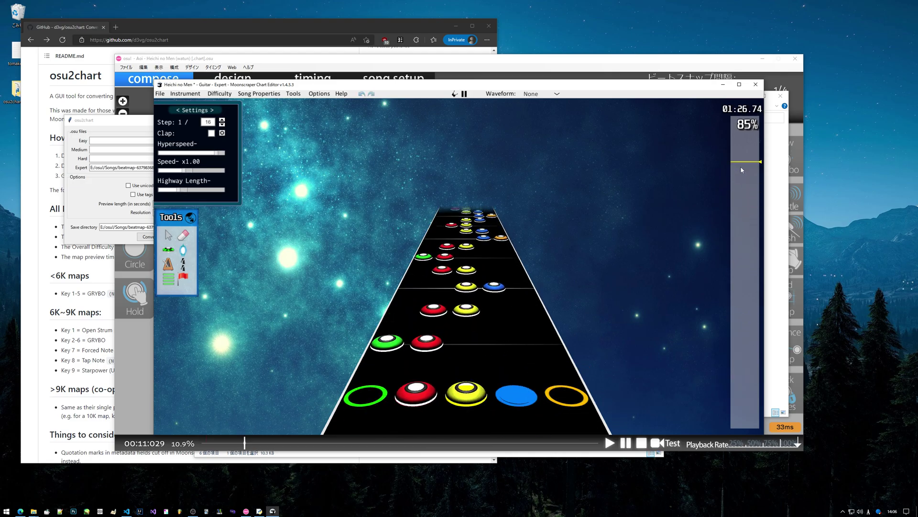
key("space")
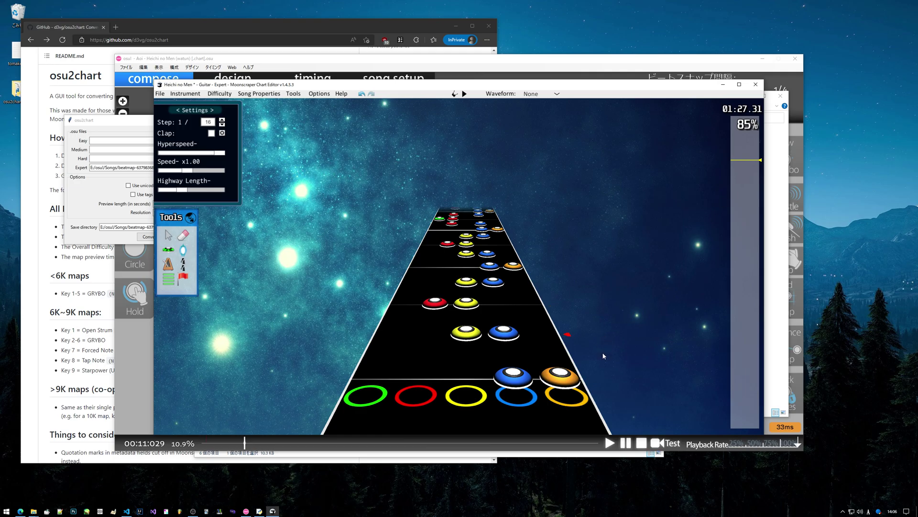
key("space")
key("space")
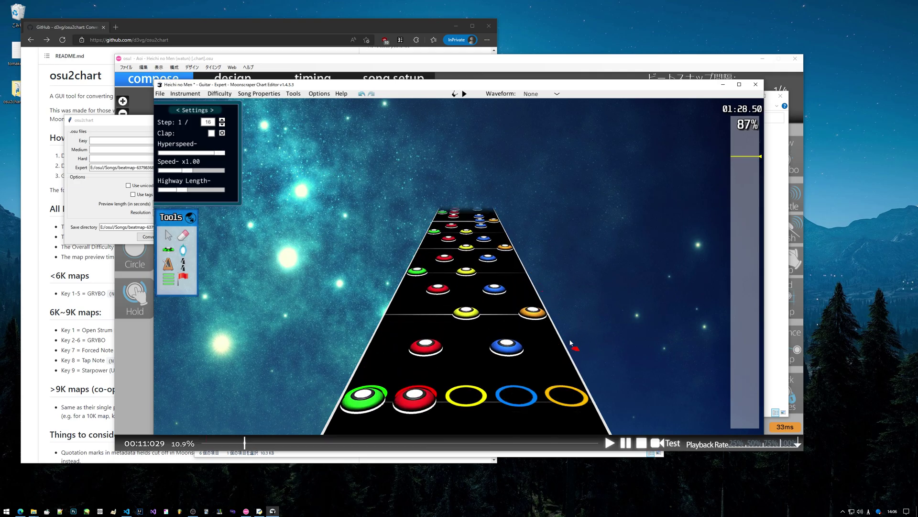
- Move the osu! window clear of the GitHub page, check the README's conversion rules and known issues, and return to osu!
left_click(378, 59)
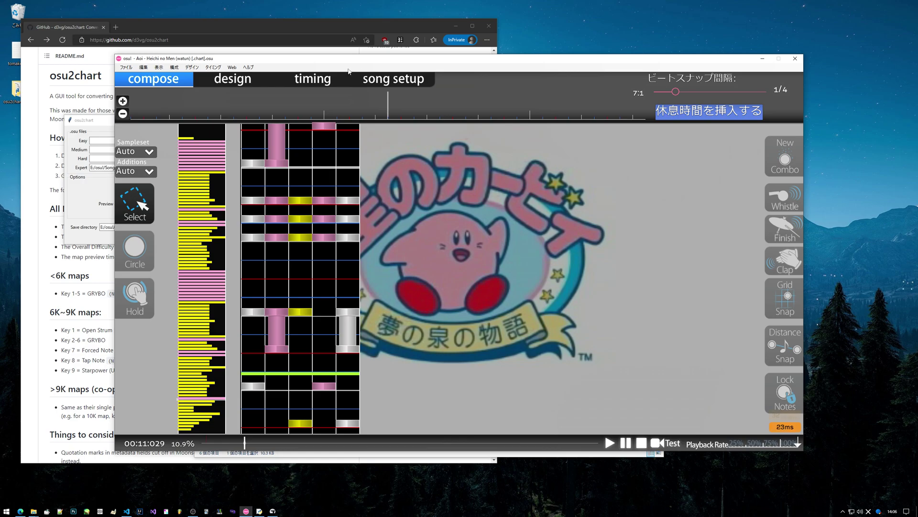
left_click_drag(282, 61, 341, 51)
left_click(42, 305)
scroll(72, 287, "down", 4)
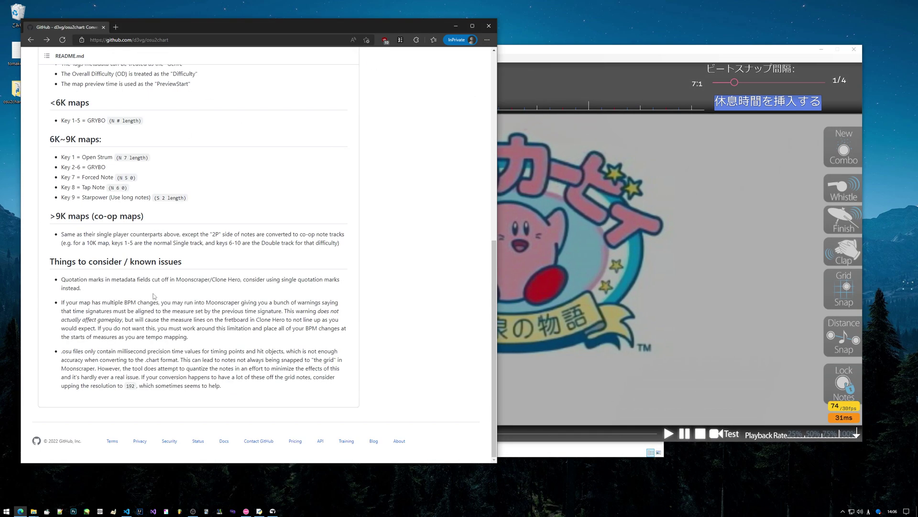
scroll(120, 243, "up", 3)
left_click(566, 216)
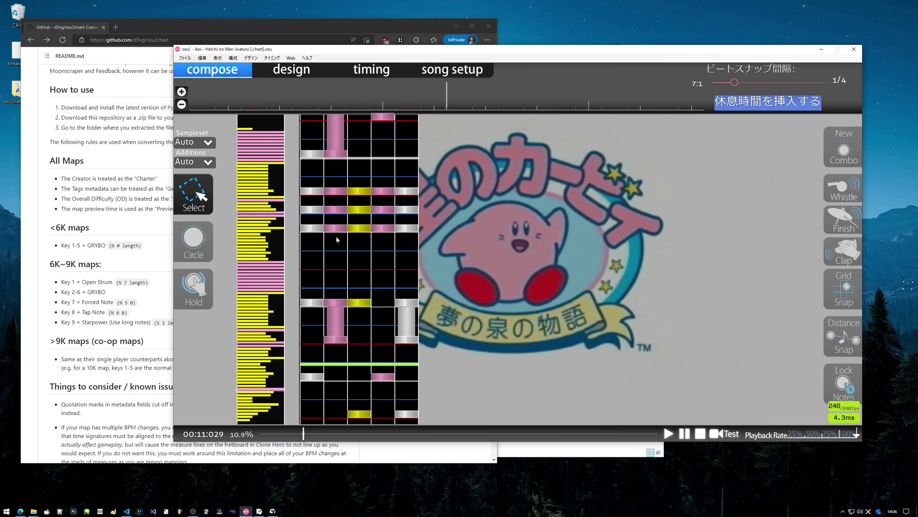
- Search the osu! song selection for "heichi no men" and open the 18ktest difficulty in the editor
key("Escape")
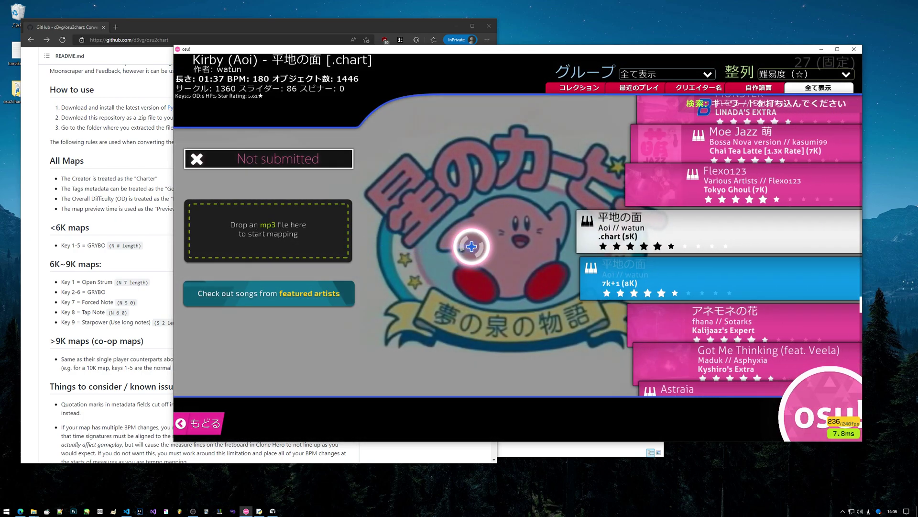
scroll(472, 246, "down", 10)
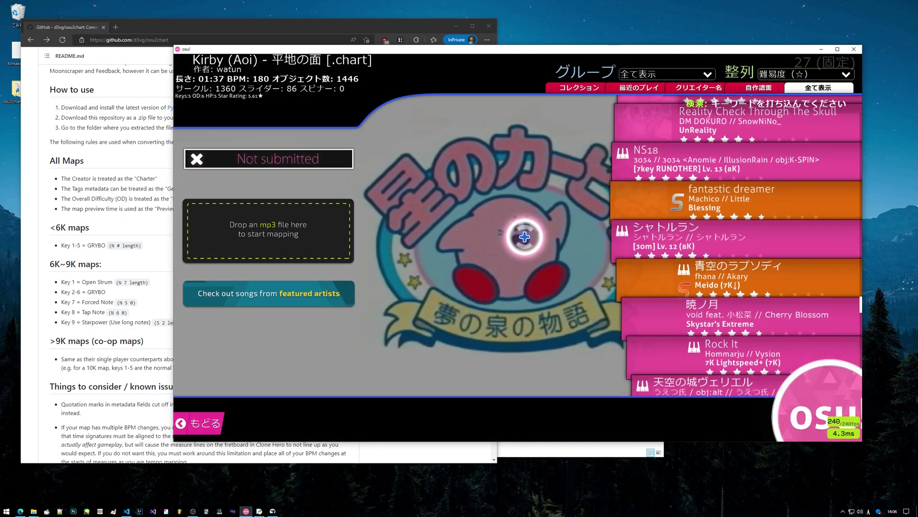
type("heichi no men")
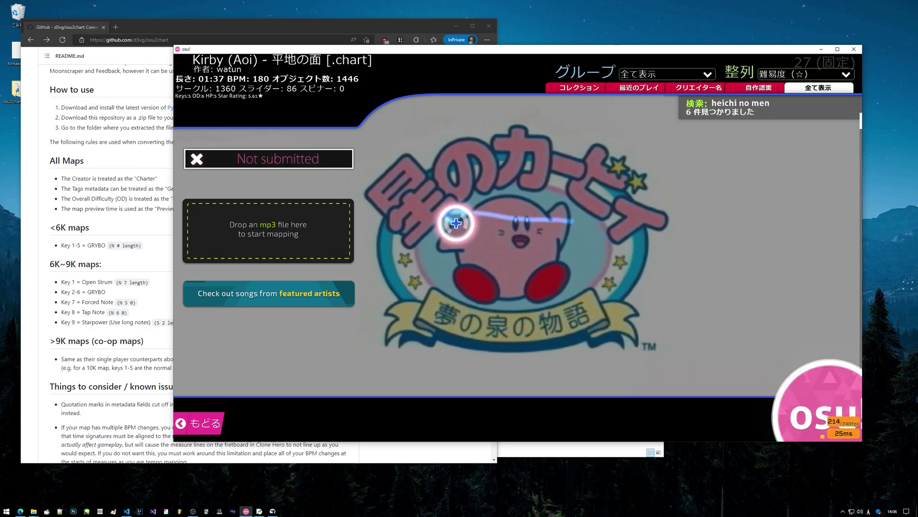
scroll(472, 235, "down", 1)
left_click(544, 231)
left_click(554, 232)
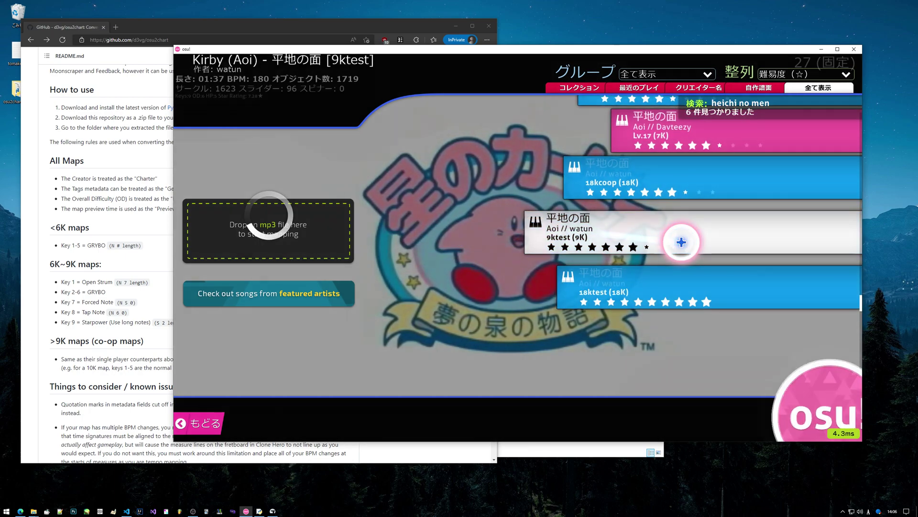
left_click(601, 278)
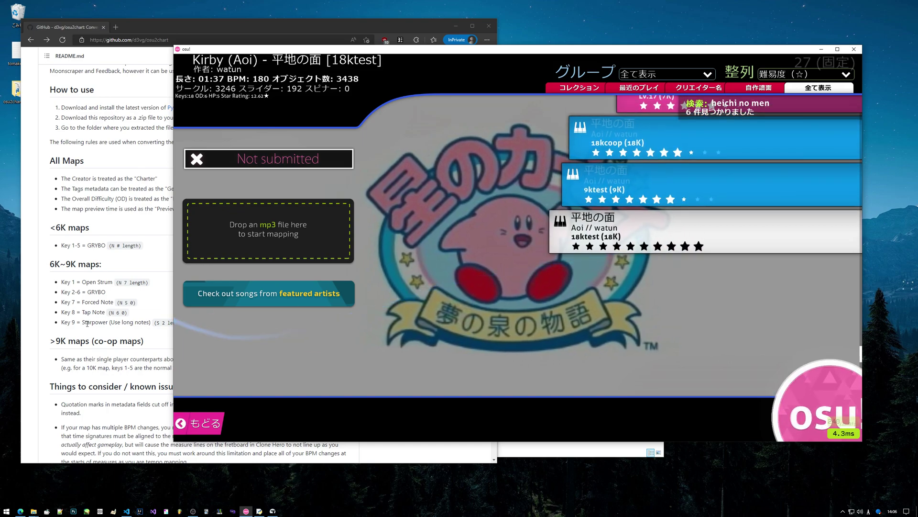
left_click(580, 241)
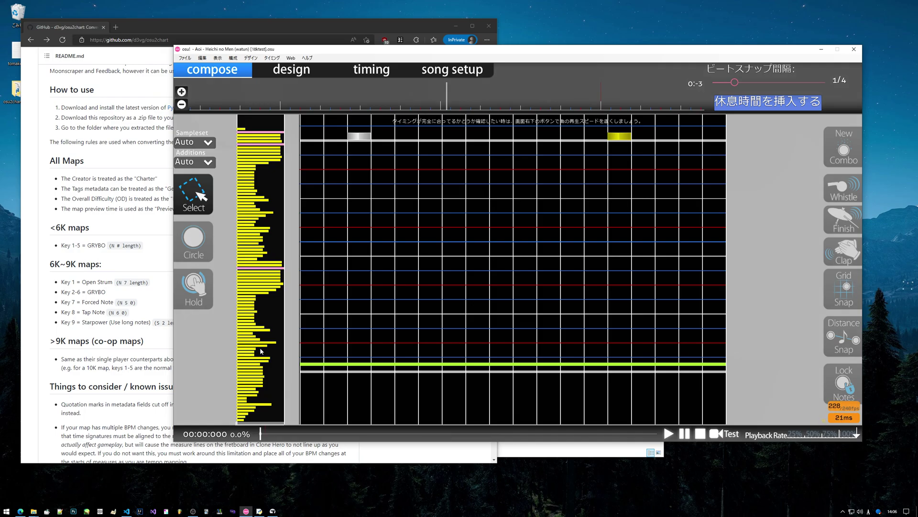
left_click(270, 274)
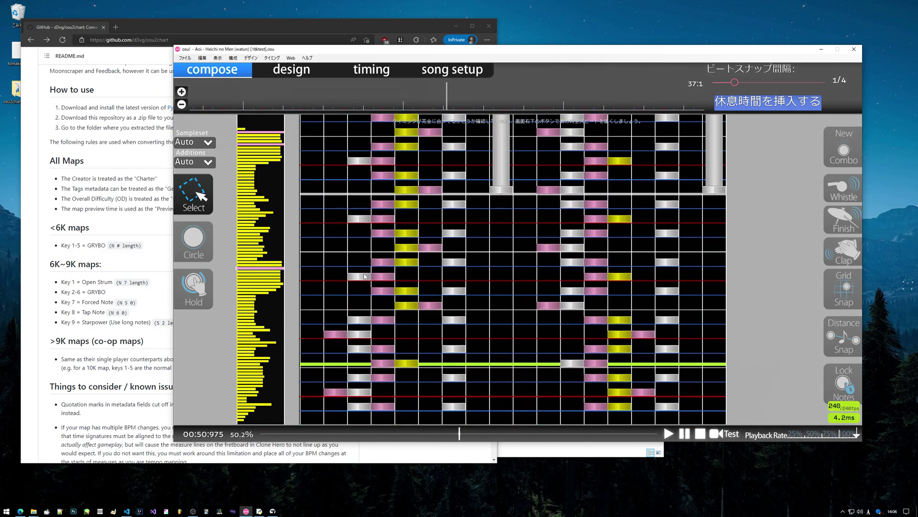
- Examine the note columns on both sides of the 18K map around the 00:06 mark, including the long starpower notes
mouse_move(249, 409)
left_mouse_down()
mouse_move(240, 423)
mouse_move(260, 407)
left_mouse_up()
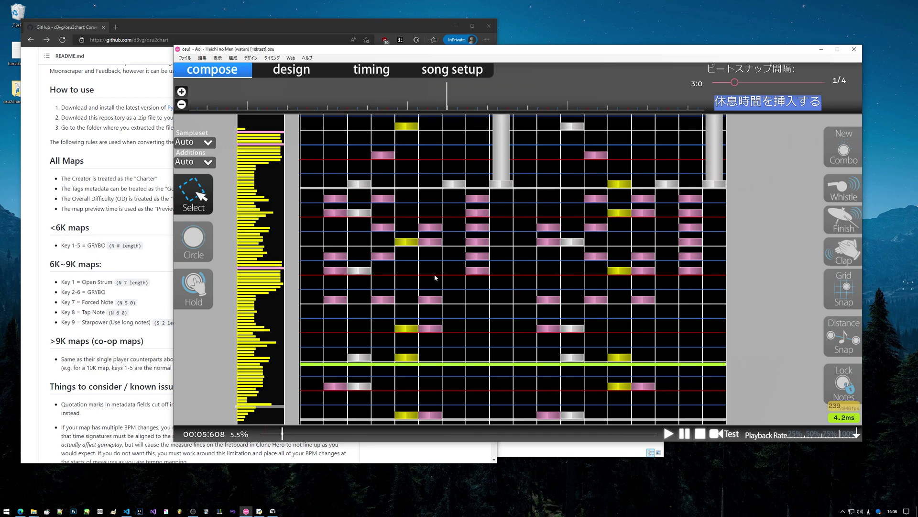
scroll(426, 271, "down", 2)
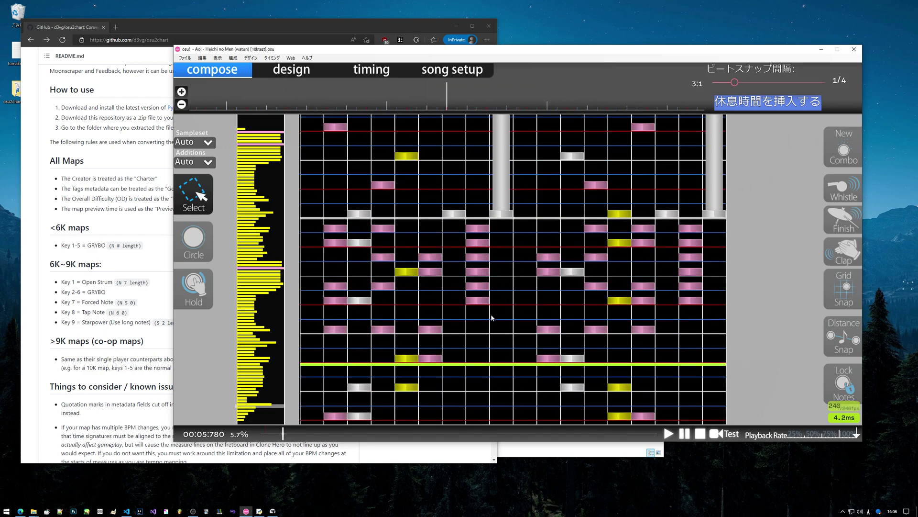
left_click_drag(492, 318, 467, 224)
scroll(469, 309, "down", 3)
left_click_drag(466, 291, 443, 299)
left_click(458, 293)
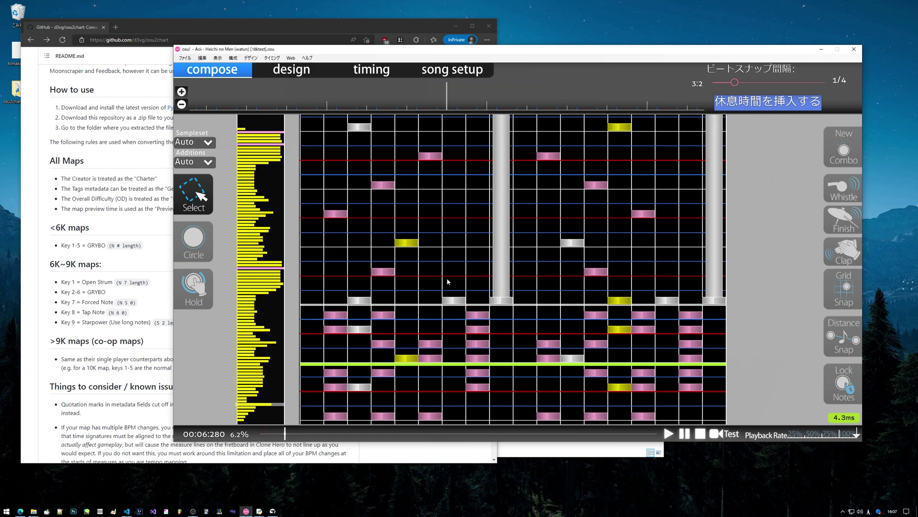
mouse_move(380, 294)
left_mouse_down()
mouse_move(342, 310)
mouse_move(385, 300)
left_mouse_up()
left_click_drag(312, 310, 308, 290)
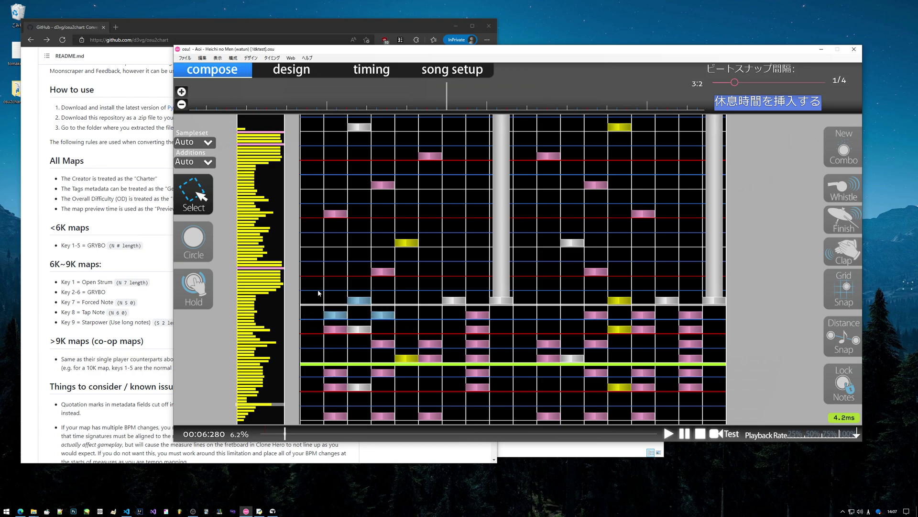
left_click(355, 301)
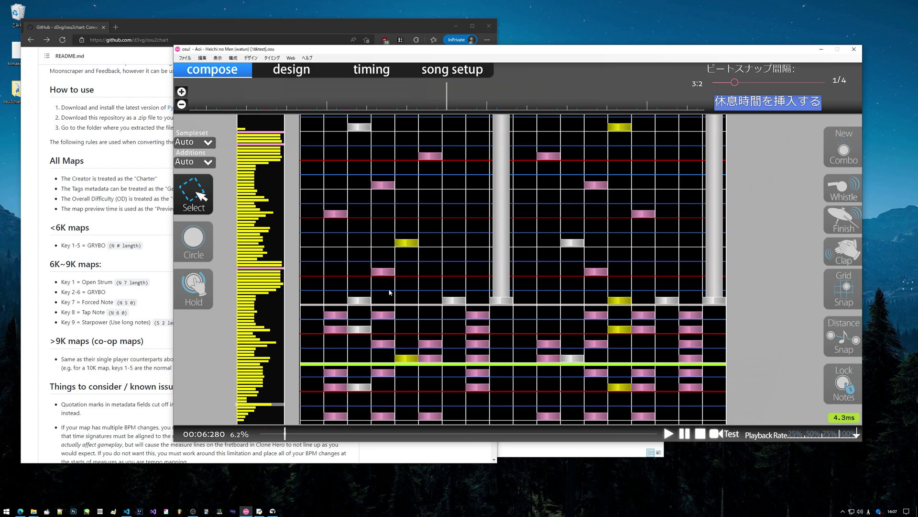
left_click_drag(466, 289, 432, 311)
left_click_drag(420, 287, 440, 303)
left_click(503, 271)
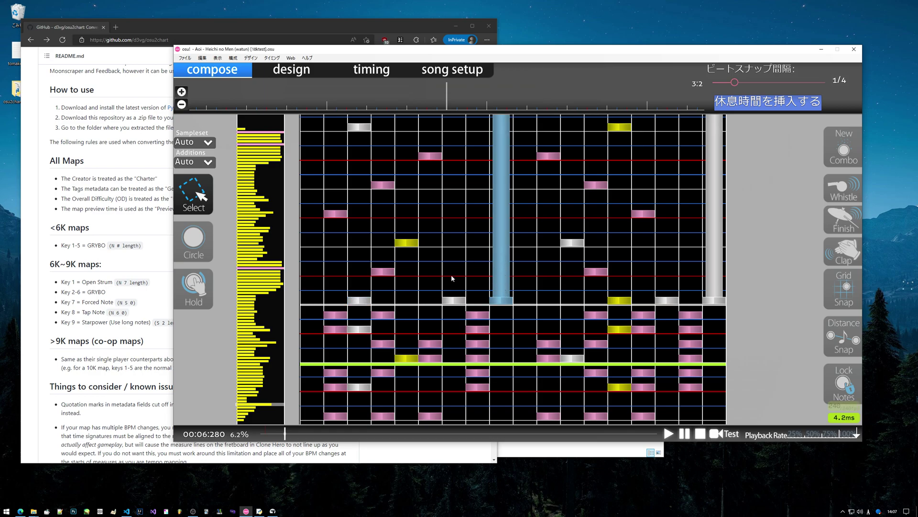
left_click(466, 287)
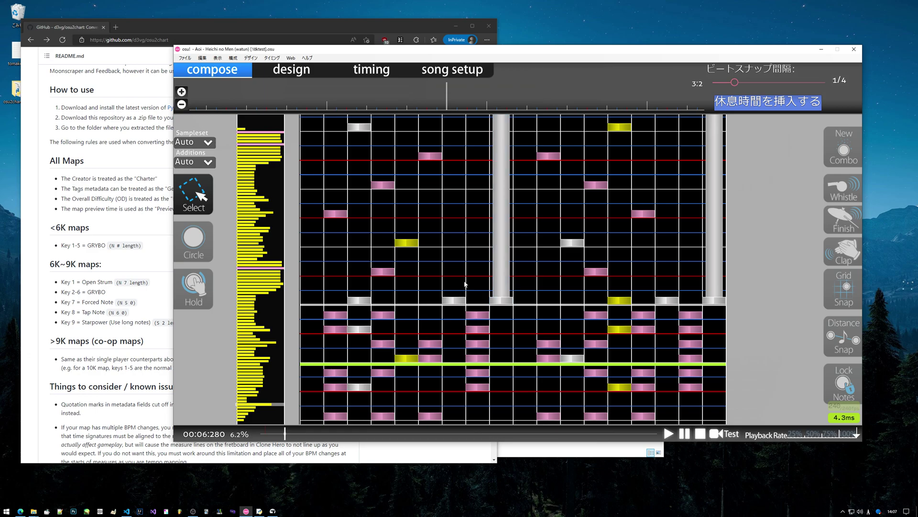
- Examine the open-strum notes in the first key column around the 00:11 mark
scroll(466, 287, "down", 5)
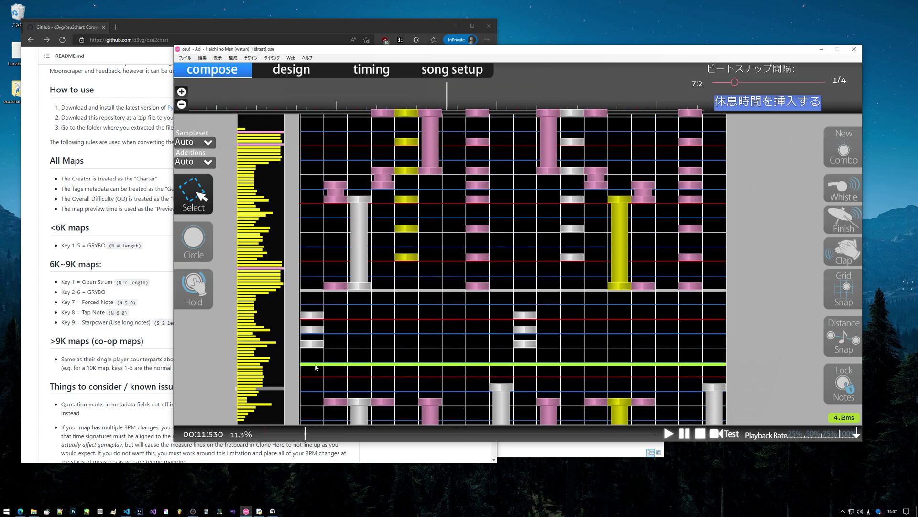
left_click_drag(325, 359, 288, 314)
left_click(298, 307)
left_click(408, 333)
- Open the current map's song folder from the osu! editor and select its full path
left_click(185, 57)
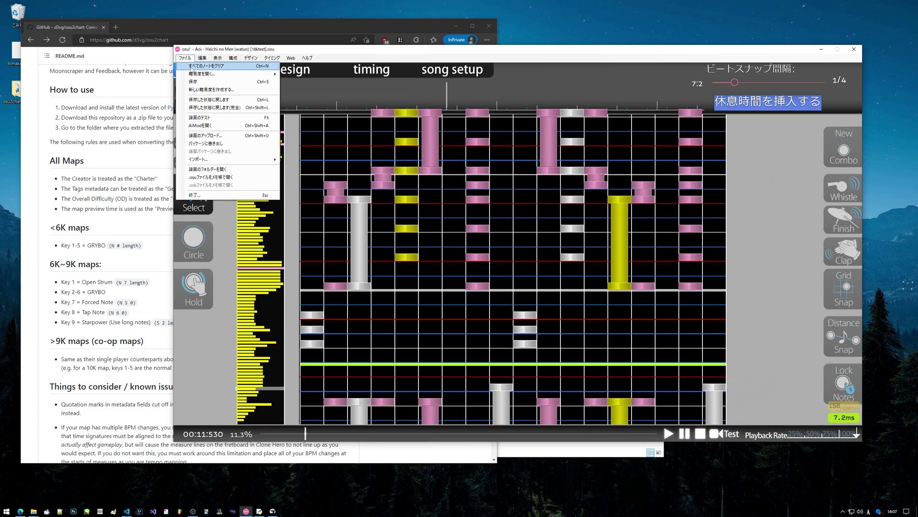
left_click(224, 171)
left_click(492, 118)
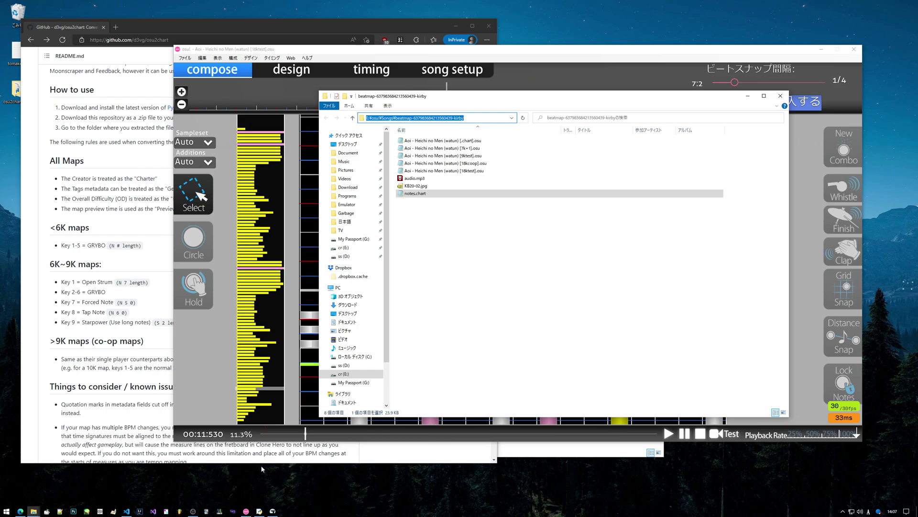
- In osu2chart, load the [18ktest].osu file from the beatmap folder as the Expert difficulty
left_click(259, 511)
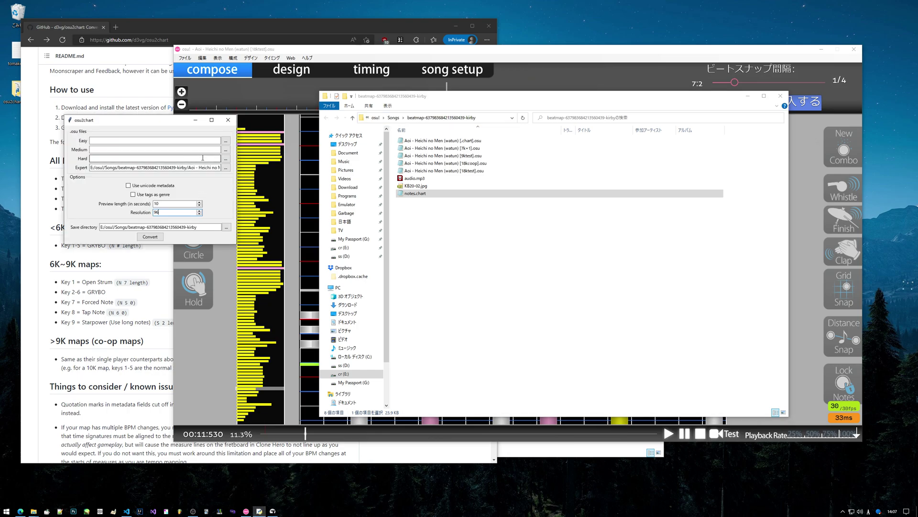
left_click(226, 168)
left_click(288, 145)
key("ctrl+v")
key("Return")
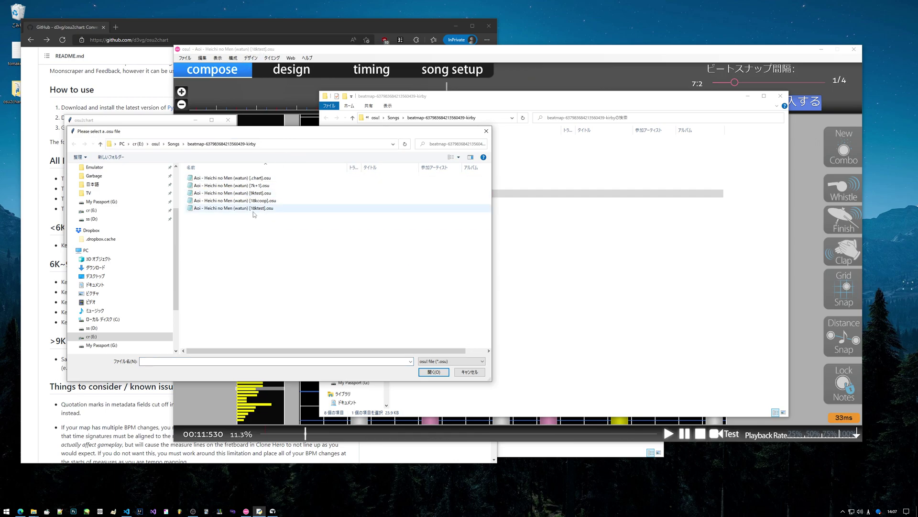
double_click(236, 209)
- Choose the beatmap folder as the save directory and convert the map, overwriting the existing chart
left_click(227, 229)
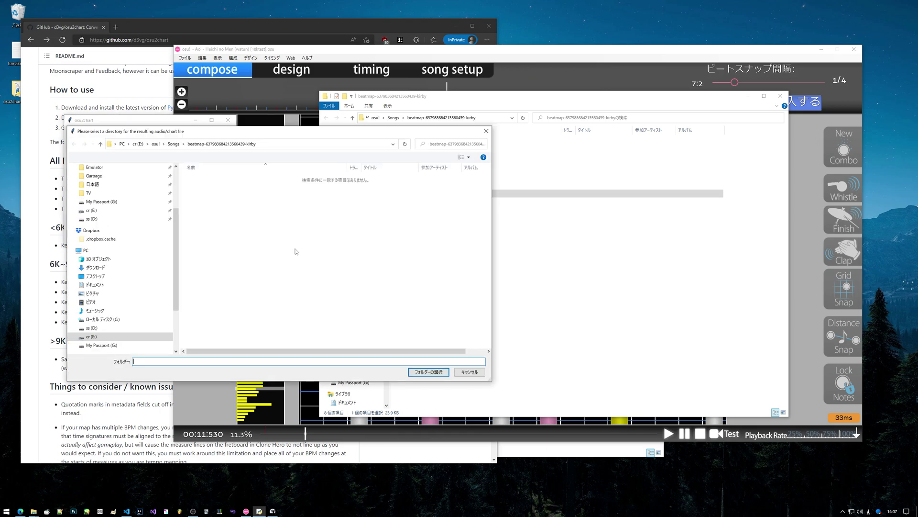
left_click(436, 372)
left_click(150, 237)
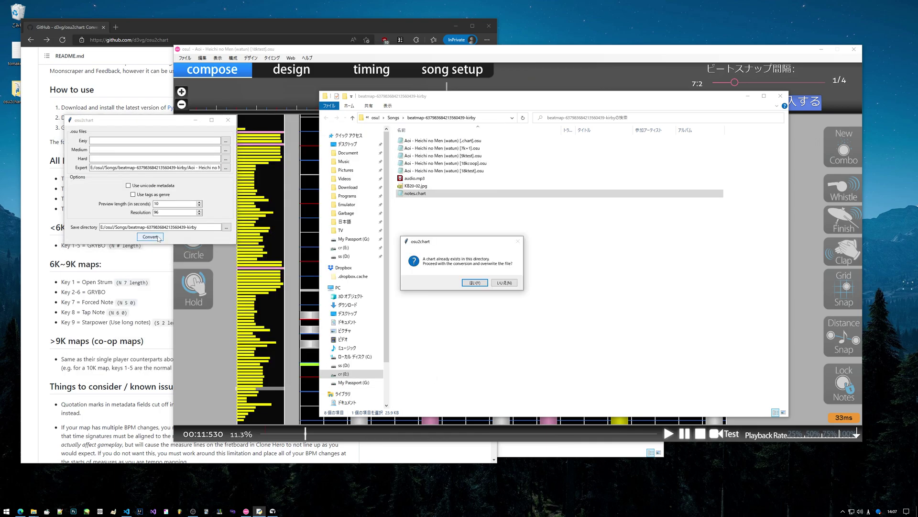
left_click(510, 287)
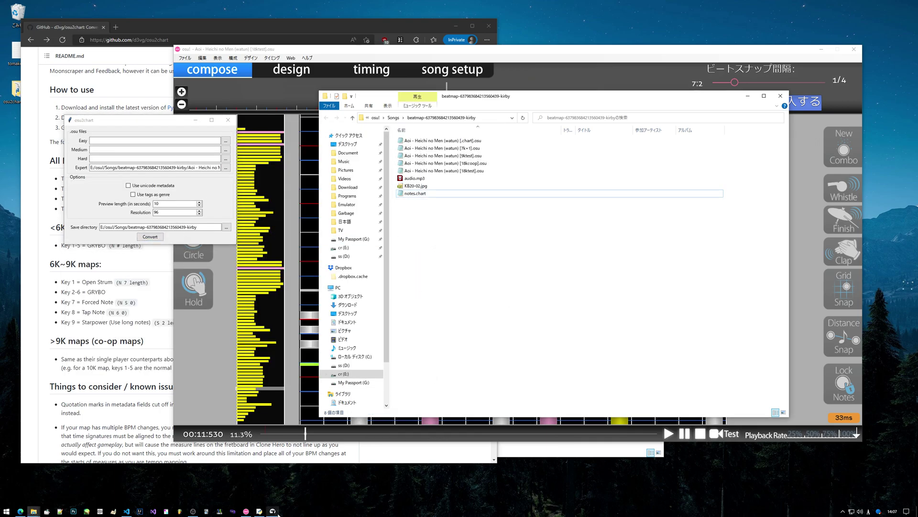
- Close the Moonscraper Chart Editor window that holds the earlier chart
right_click(275, 512)
left_click(275, 496)
left_click(465, 278)
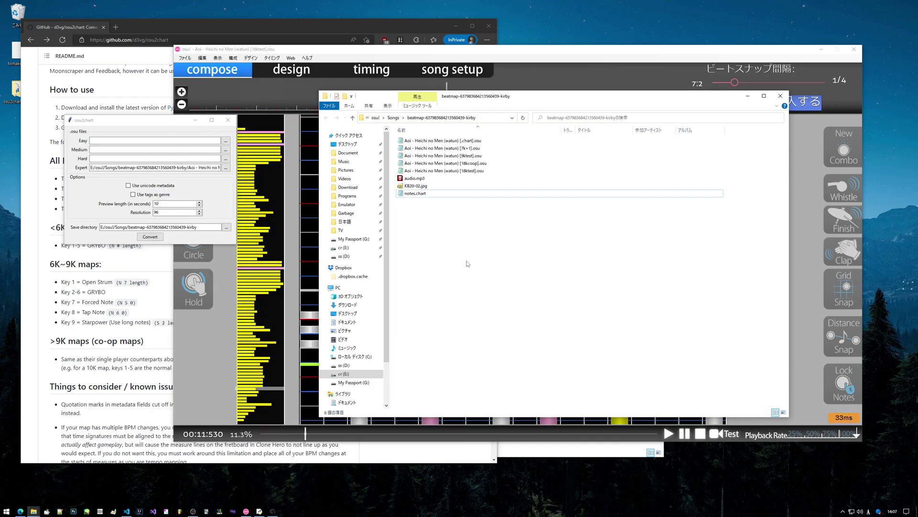
- Open the regenerated notes.chart from the beatmap folder in Moonscraper Chart Editor
right_click(406, 194)
mouse_move(363, 259)
left_click(473, 285)
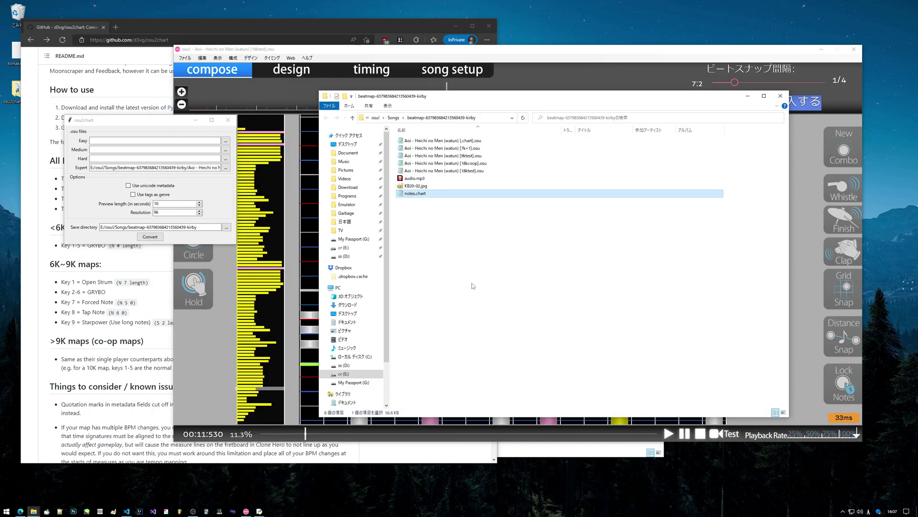
left_click(447, 200)
left_click(481, 291)
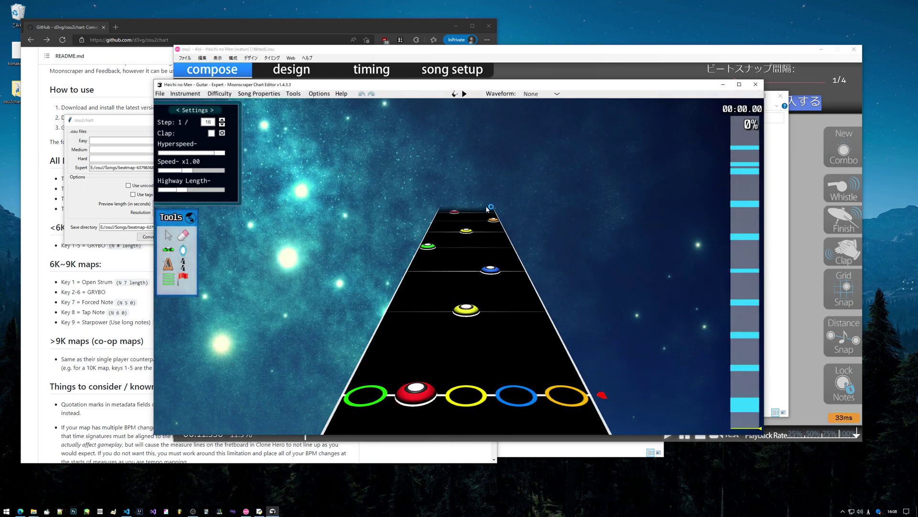
- Play the start of the Expert Guitar chart briefly, then scrub forward to about 8 seconds to examine its notes
key("space")
key("space")
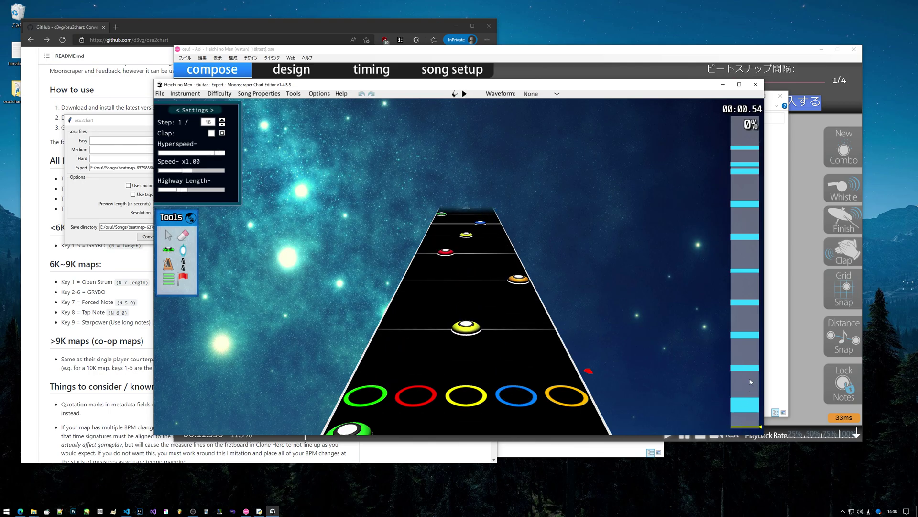
left_click_drag(748, 417, 747, 415)
scroll(725, 402, "up", 2)
scroll(450, 288, "up", 6)
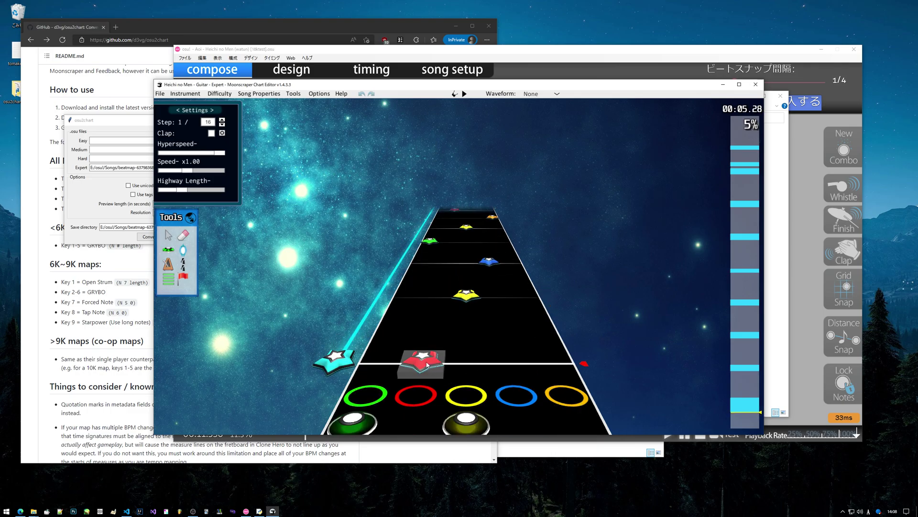
mouse_move(748, 412)
left_mouse_down()
mouse_move(754, 391)
mouse_move(756, 400)
left_mouse_up()
left_click(755, 404)
scroll(650, 323, "up", 3)
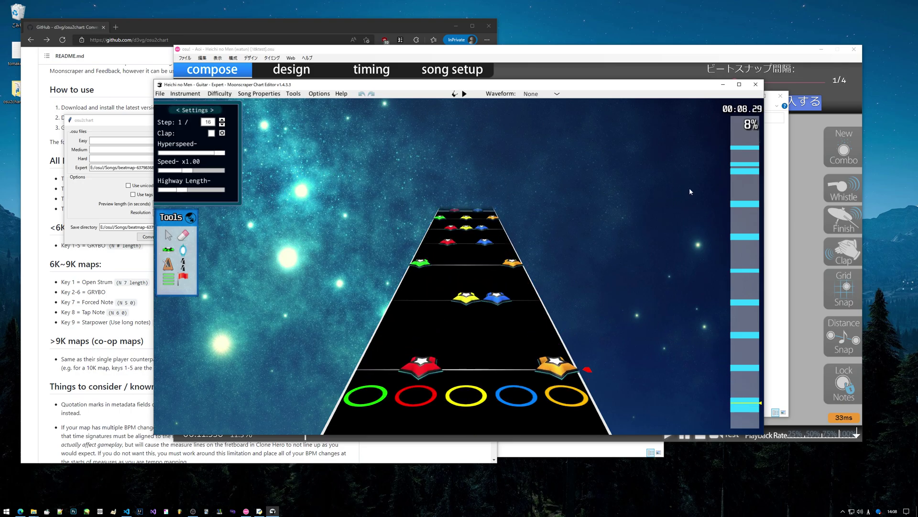
- Switch the chart to the Guitar - Co-op instrument and play a short section from about 8 seconds
left_click(185, 93)
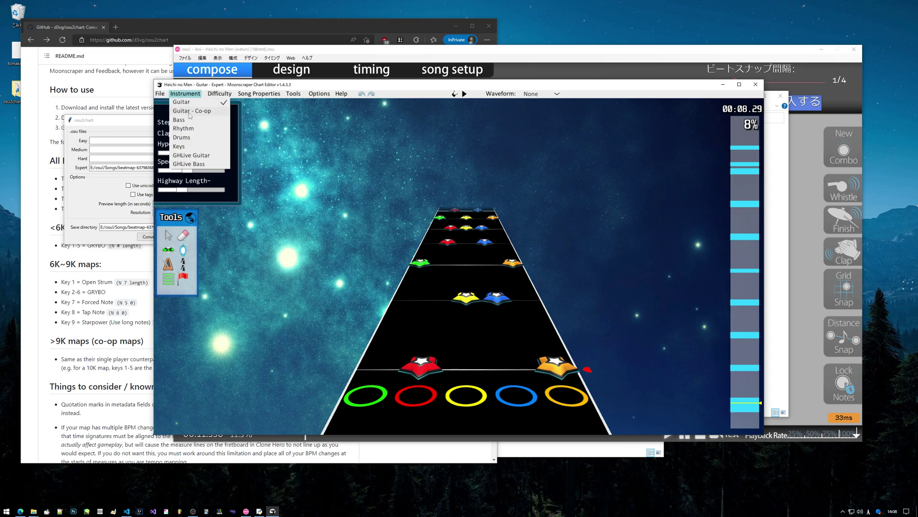
left_click(192, 111)
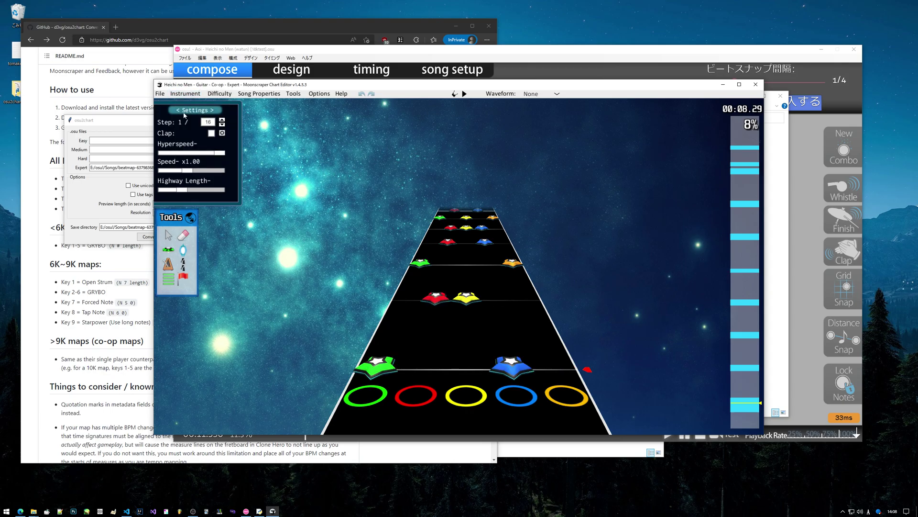
key("space")
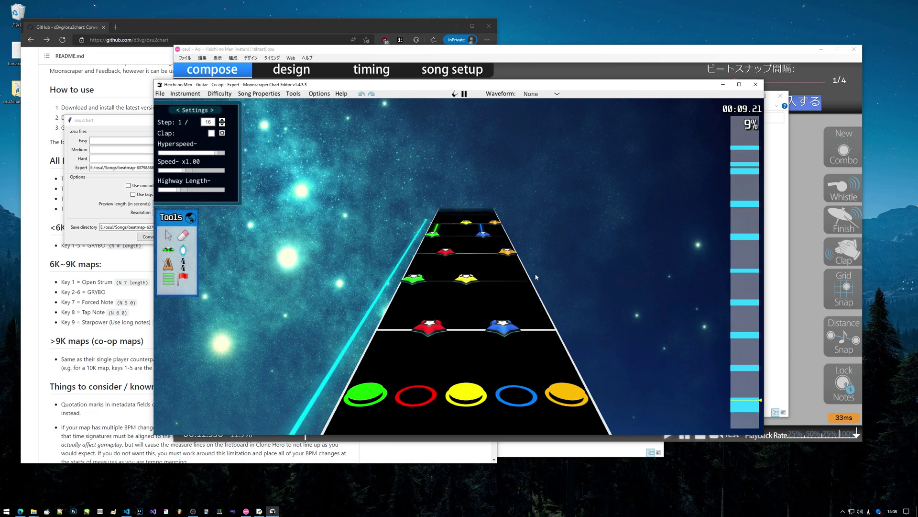
key("space")
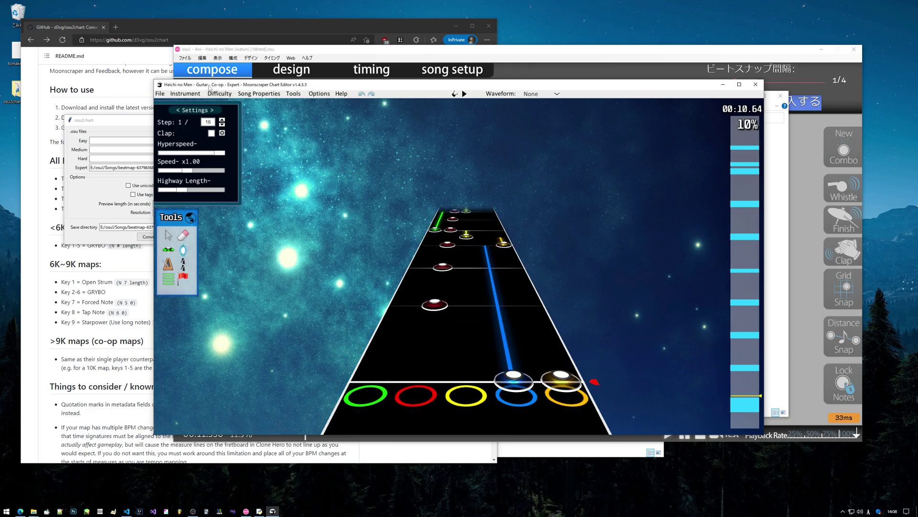
- Alternate between the Guitar and Guitar - Co-op tracks to compare their notes, ending on Guitar
left_click(185, 93)
left_click(188, 106)
left_click(185, 93)
left_click(193, 113)
left_click(185, 93)
left_click(188, 106)
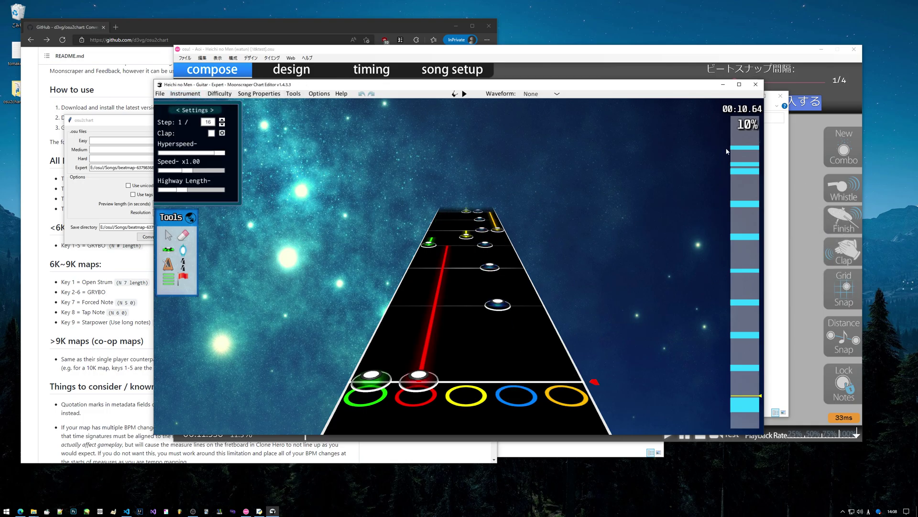
- Compare the osu! editor's 18K note layout with the Guitar chart, advancing the chart to about 11 seconds
left_click(797, 155)
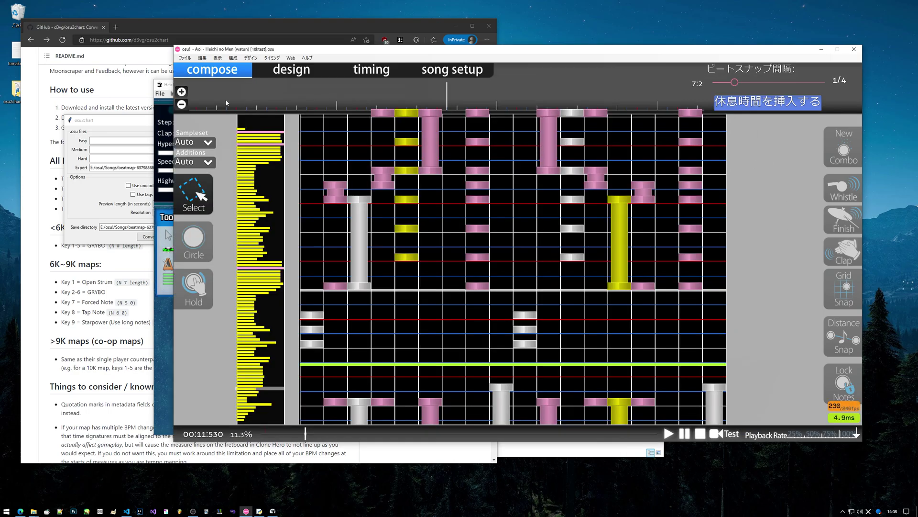
left_click(170, 87)
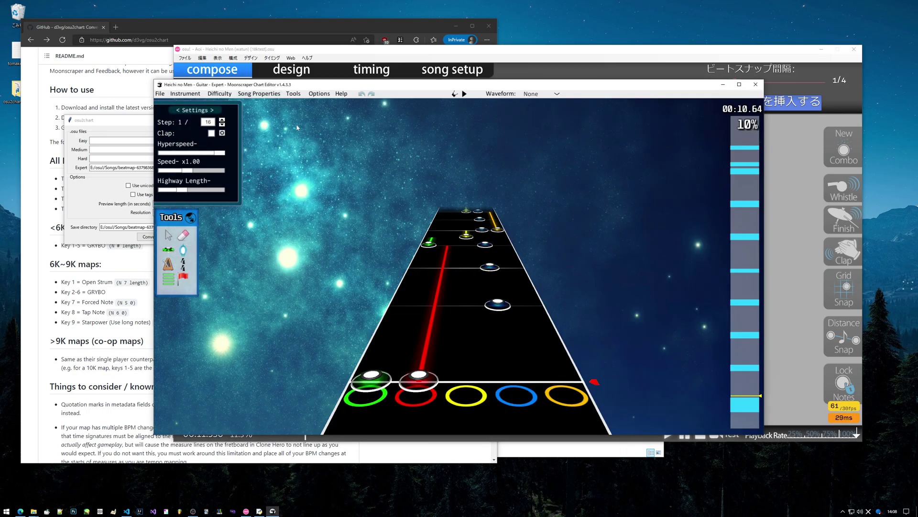
scroll(474, 330, "up", 4)
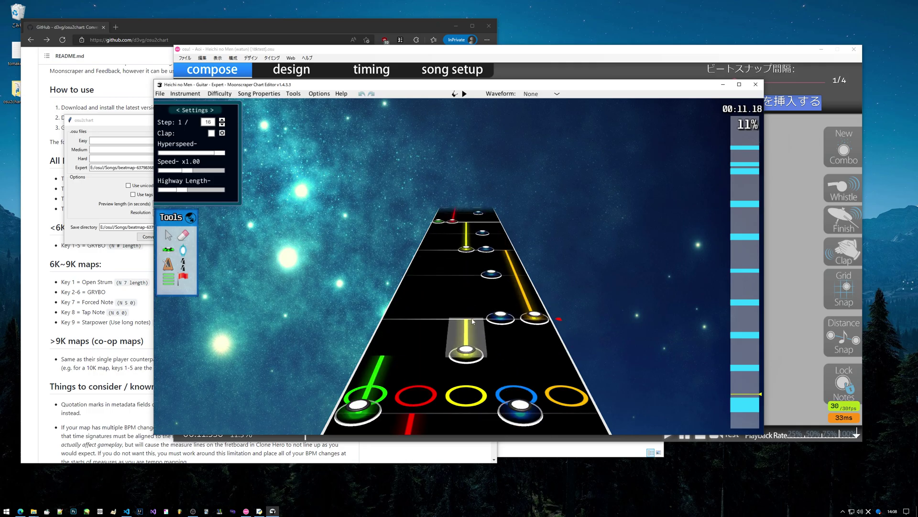
- Examine the quotation mark note under Things to consider / known issues in the osu2chart README and shift the browser window down slightly
left_click(121, 357)
scroll(137, 319, "down", 3)
left_click_drag(56, 278, 130, 302)
left_click(178, 308)
left_click_drag(75, 287, 61, 275)
left_click(157, 288)
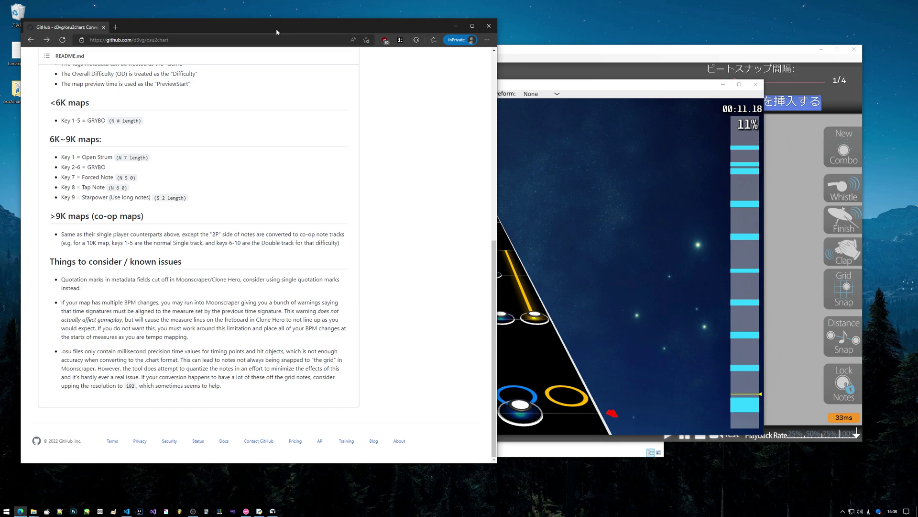
mouse_move(276, 32)
left_mouse_down()
mouse_move(277, 132)
mouse_move(276, 48)
left_mouse_up()
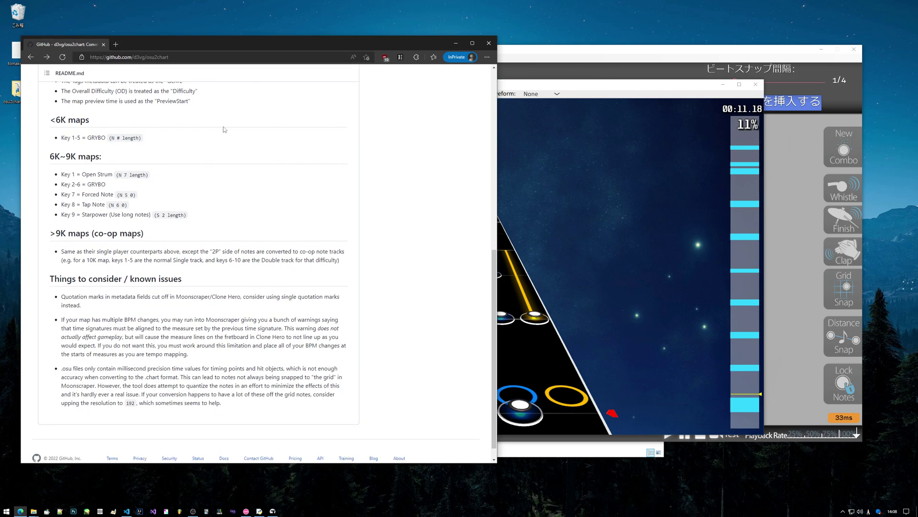
- Open notes.chart from the beatmap folder in Notepad and examine the song name's quotation marks in the [Song] section
left_click(34, 510)
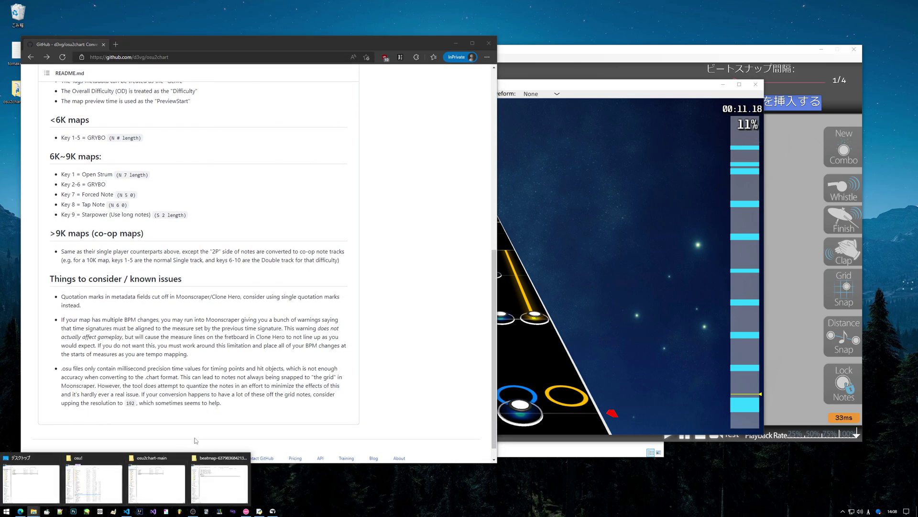
left_click(223, 474)
double_click(418, 193)
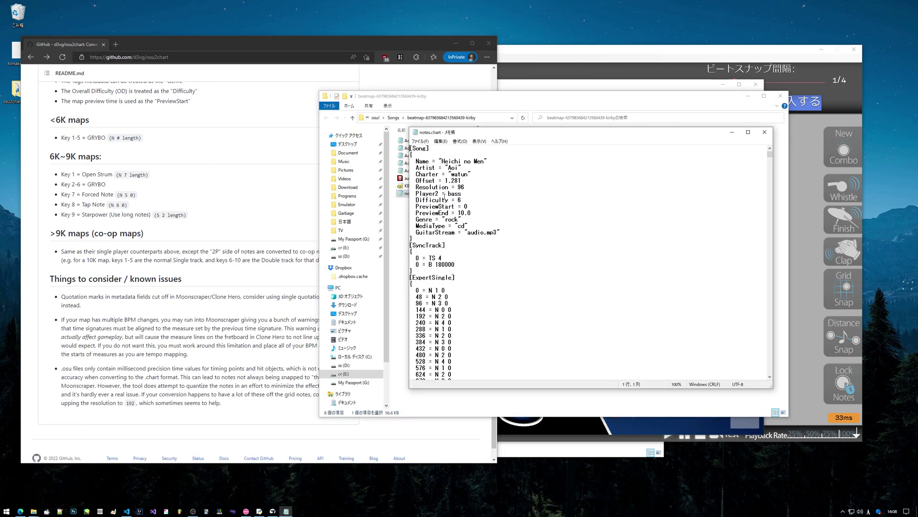
left_click_drag(497, 161, 439, 161)
left_click(475, 166)
left_click_drag(469, 127, 514, 115)
- Return to the README in the browser and examine the known issue about multiple BPM changes and time signature warnings
left_click(156, 336)
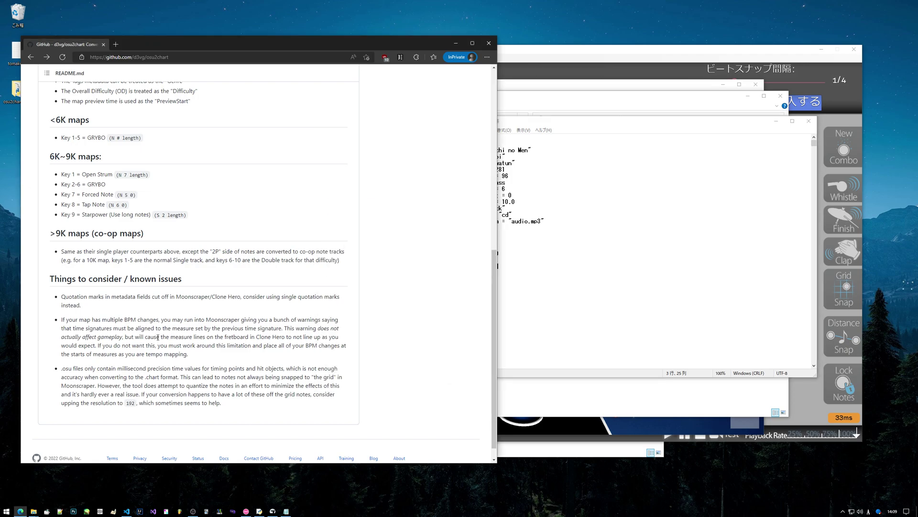
left_click_drag(79, 323, 133, 329)
left_click(224, 335)
- Switch to Moonscraper Chart Editor and run the Song Validator on the chart
left_click(635, 423)
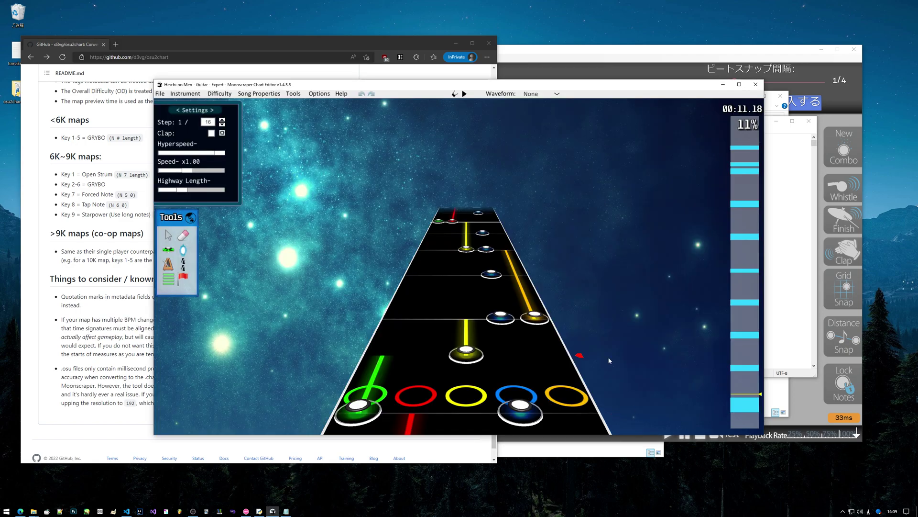
left_click(319, 93)
mouse_move(300, 94)
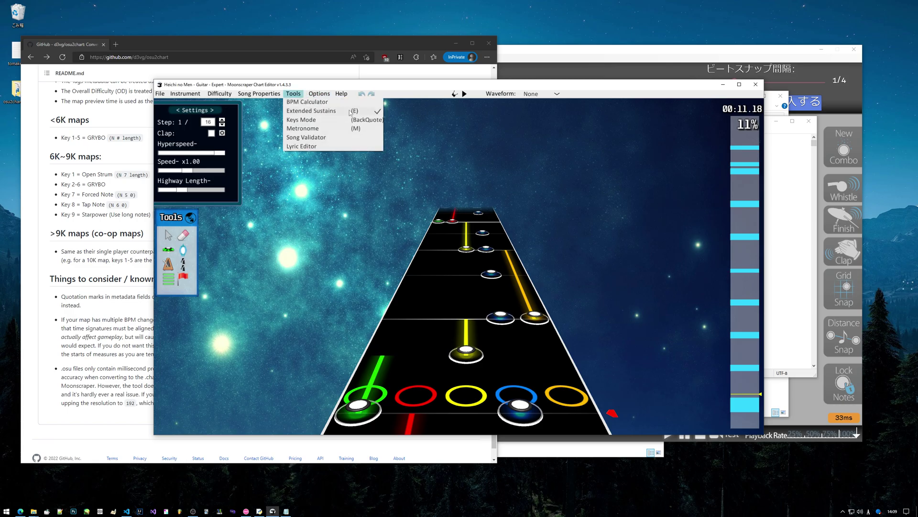
left_click(319, 139)
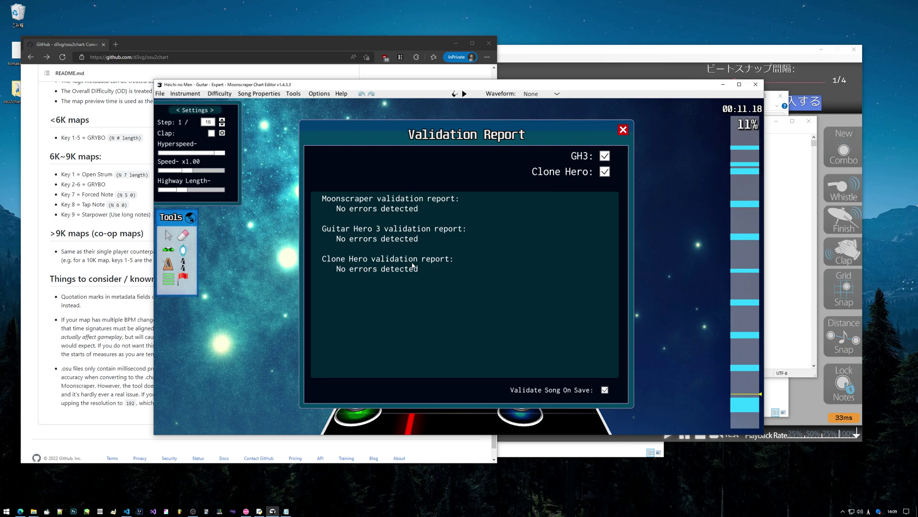
- Compare the validation report with the README's BPM change warning, then close the report
left_click(101, 354)
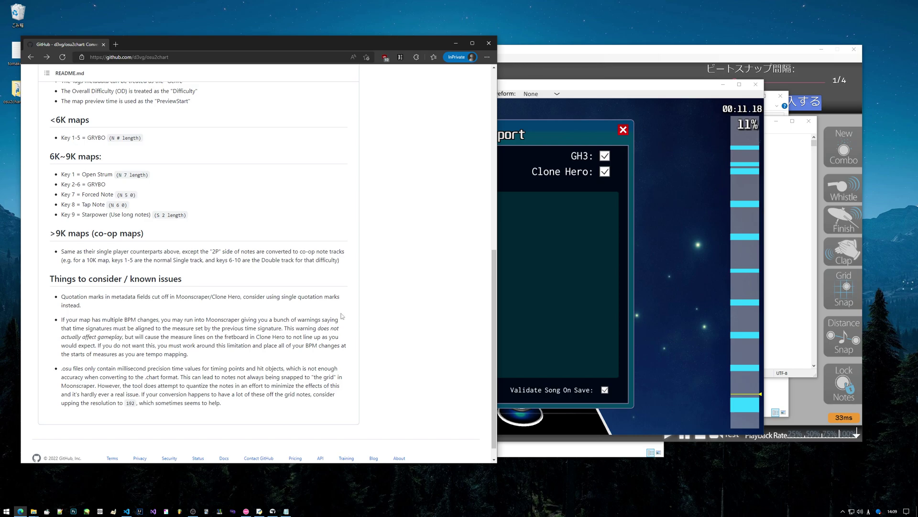
left_click(580, 281)
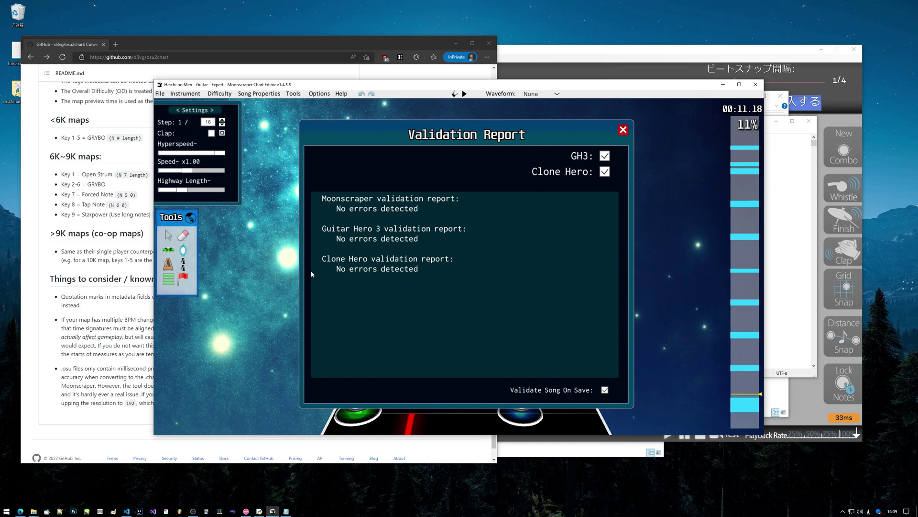
left_click(114, 329)
key("alt+Tab")
left_click(623, 130)
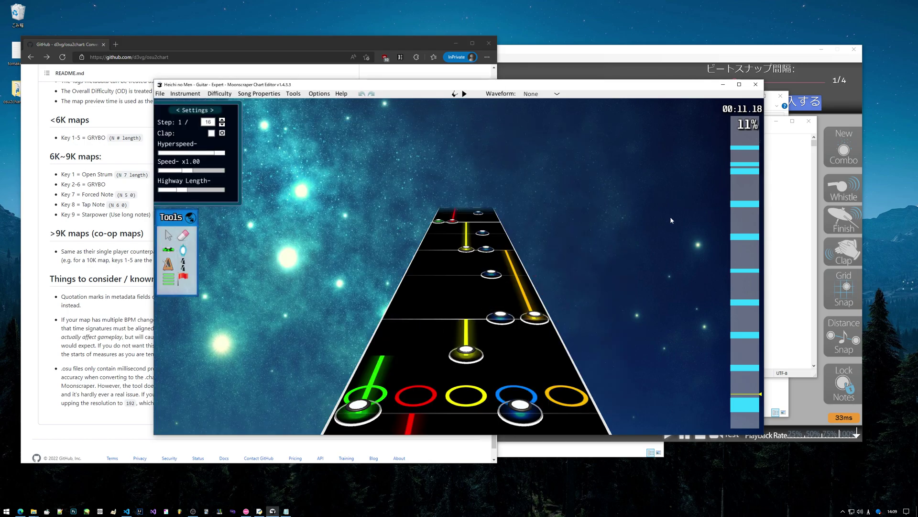
- Switch to the osu! editor, examine the notes and beat lines around 11 to 12 seconds, and return to the song's start
left_click(742, 57)
scroll(512, 289, "up", 1)
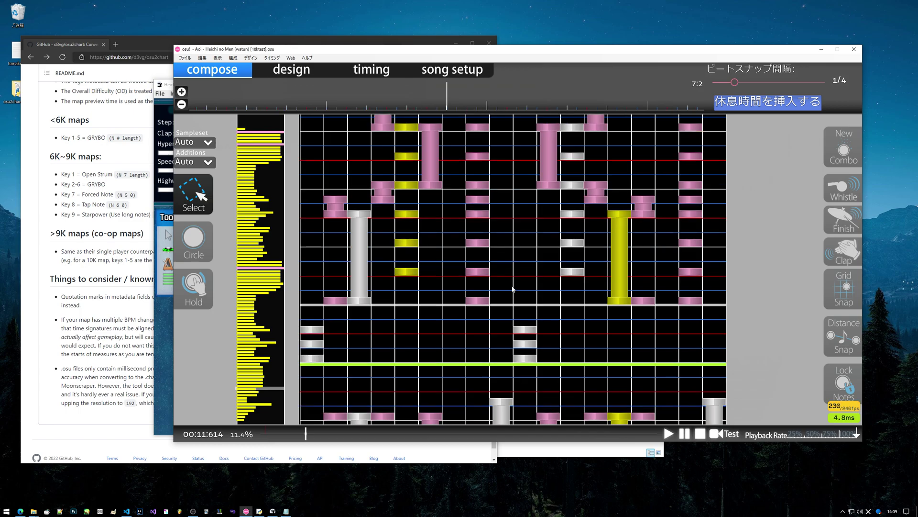
scroll(512, 290, "down", 4)
scroll(512, 295, "up", 6)
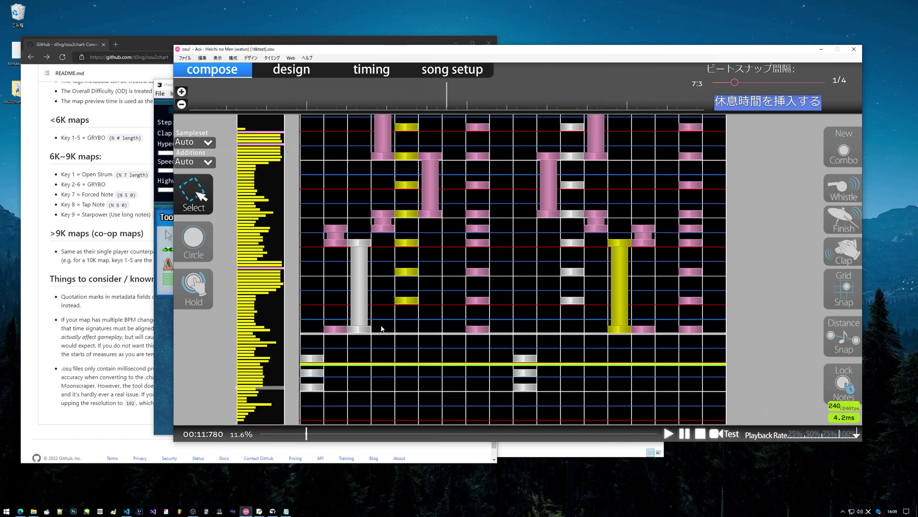
scroll(491, 352, "up", 2)
scroll(476, 328, "down", 3)
scroll(475, 326, "up", 1)
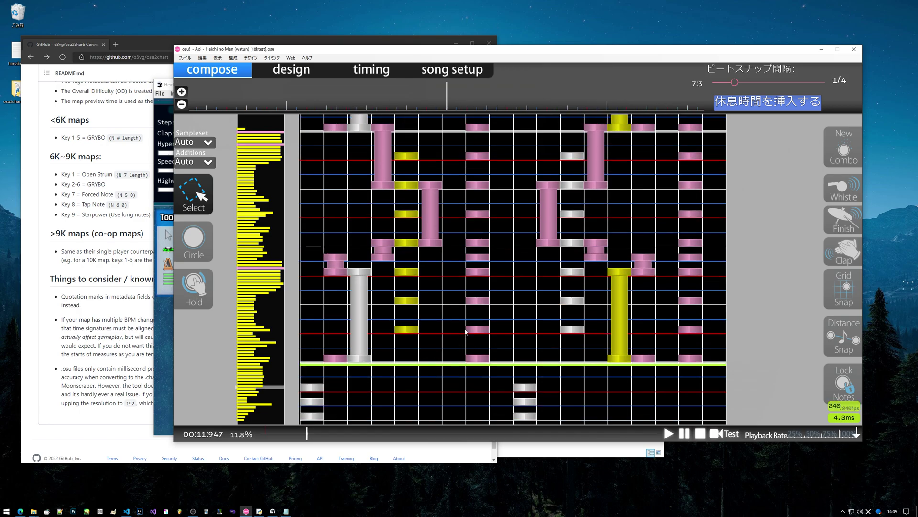
scroll(463, 332, "up", 1)
scroll(461, 334, "down", 1)
scroll(460, 334, "down", 2)
scroll(459, 333, "up", 1)
scroll(460, 336, "up", 4)
scroll(458, 336, "down", 3)
scroll(457, 339, "up", 5)
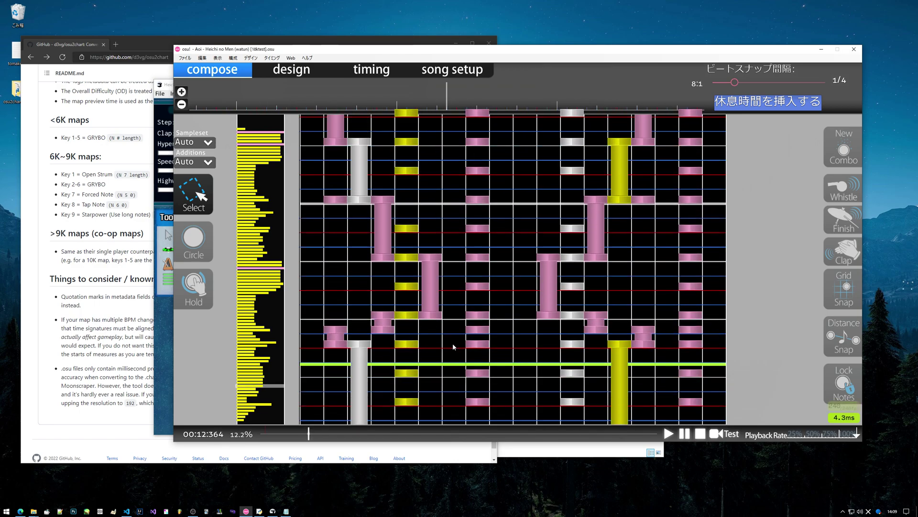
scroll(452, 344, "down", 2)
left_click_drag(264, 413, 254, 424)
- Examine the README's note on millisecond precision and off-grid notes against the osu! map and the Moonscraper chart
left_click(164, 328)
left_click(140, 297)
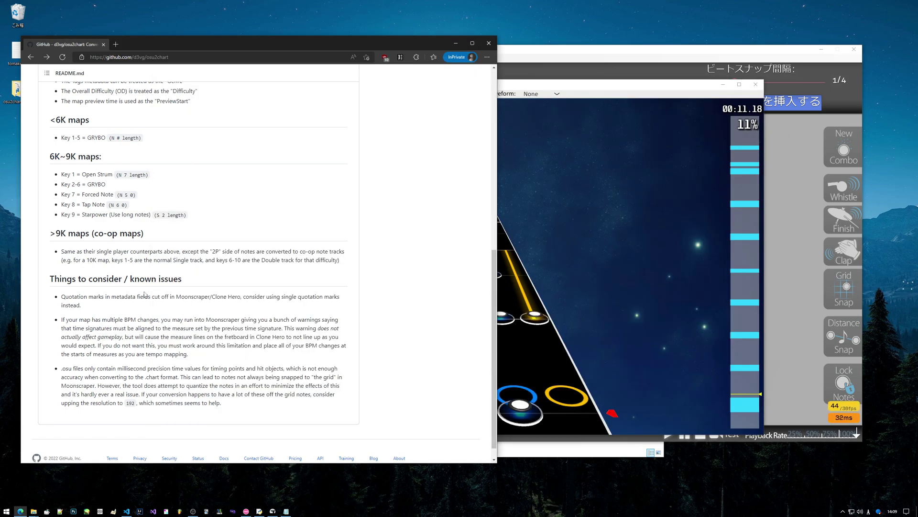
key("alt+Tab")
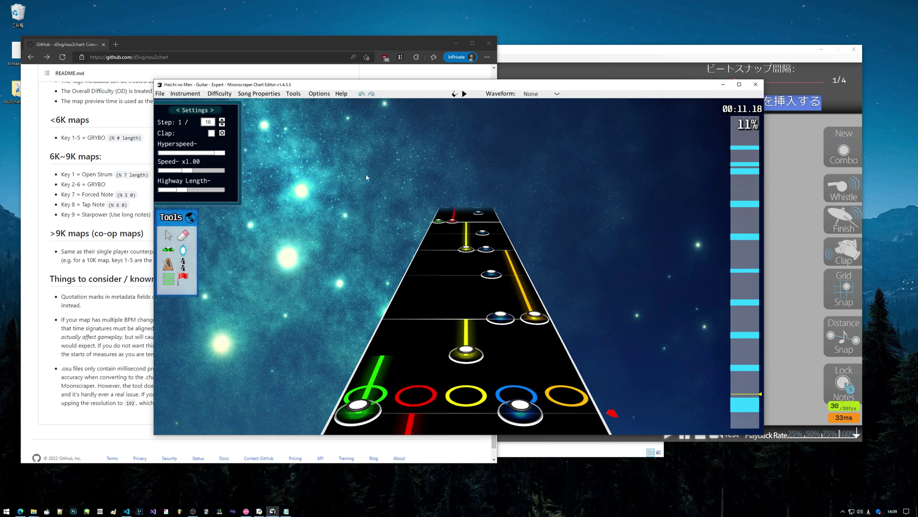
key("alt+Tab")
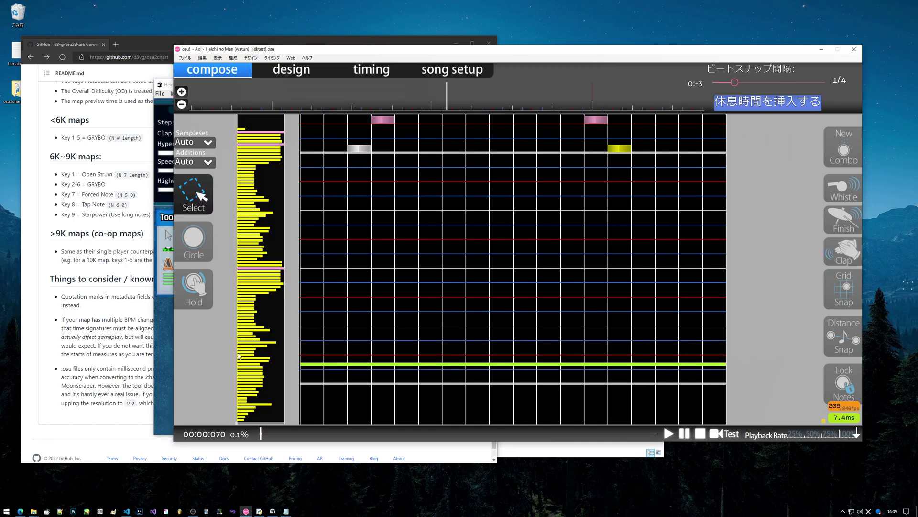
left_click(101, 352)
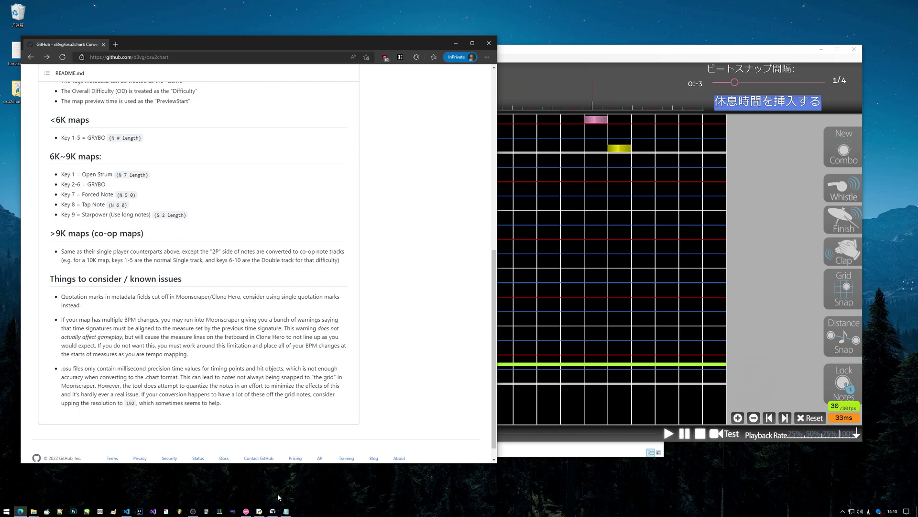
left_click(273, 510)
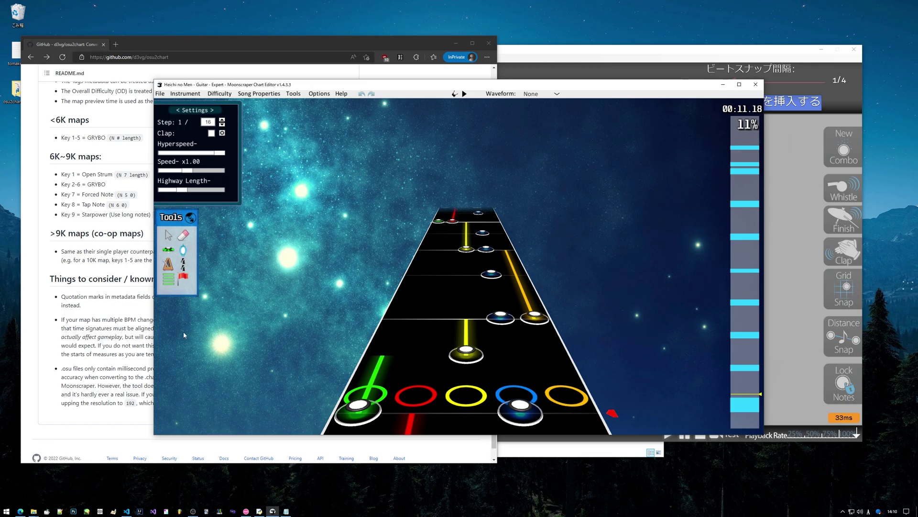
left_click(110, 354)
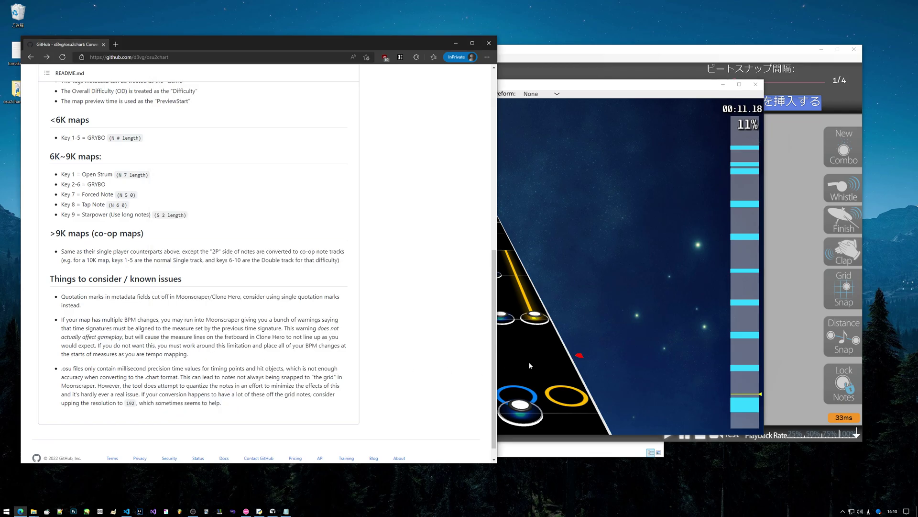
left_click(503, 359)
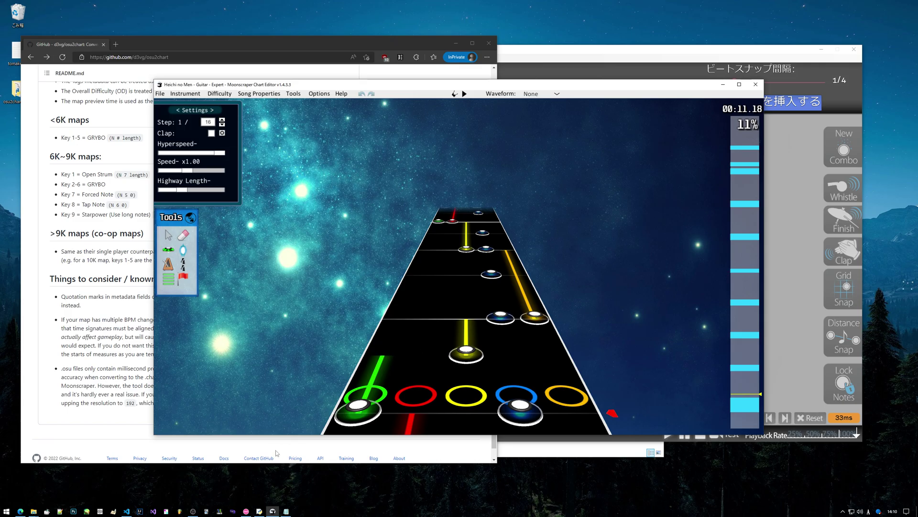
- Bring up osu2chart, point out its Resolution setting, and move the window clear of the README text
key("alt+Tab")
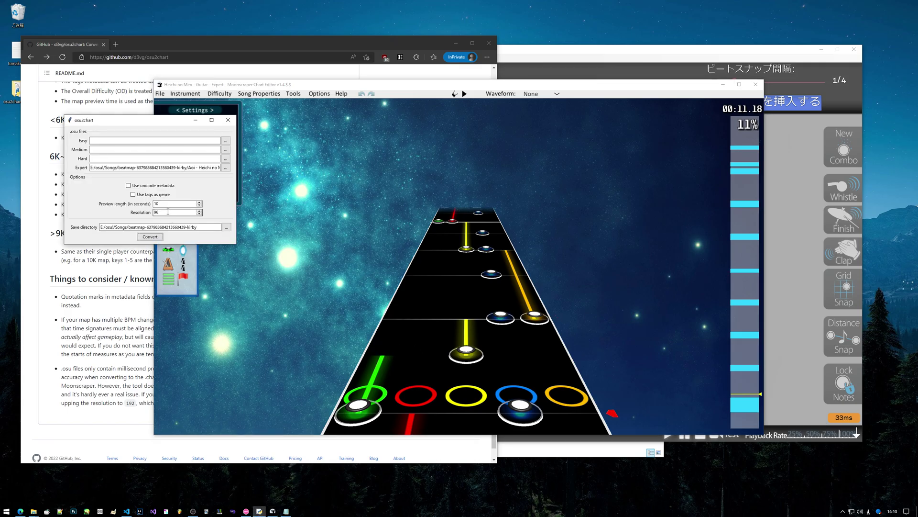
left_click_drag(168, 212, 104, 211)
left_click_drag(159, 124, 258, 131)
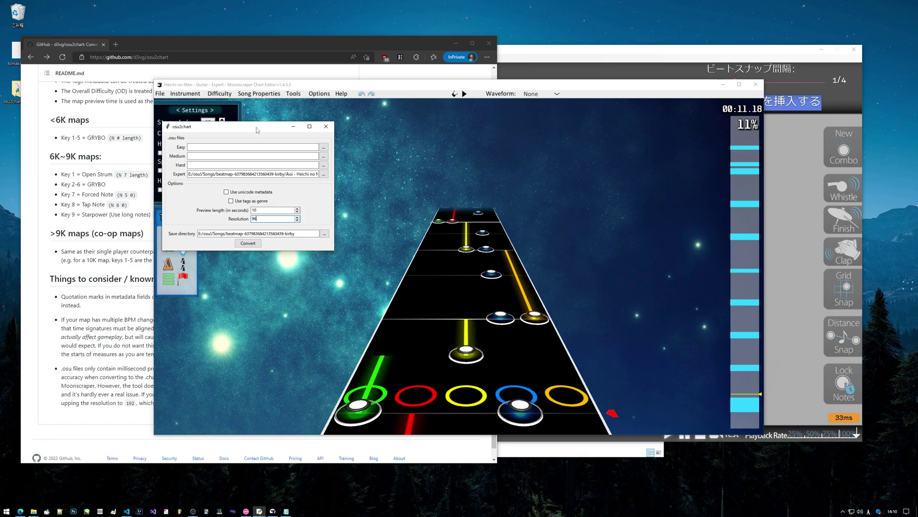
- Move the osu2chart window clear of the Moonscraper settings, then check the README's advice on raising the resolution to 192
left_click_drag(234, 129, 346, 36)
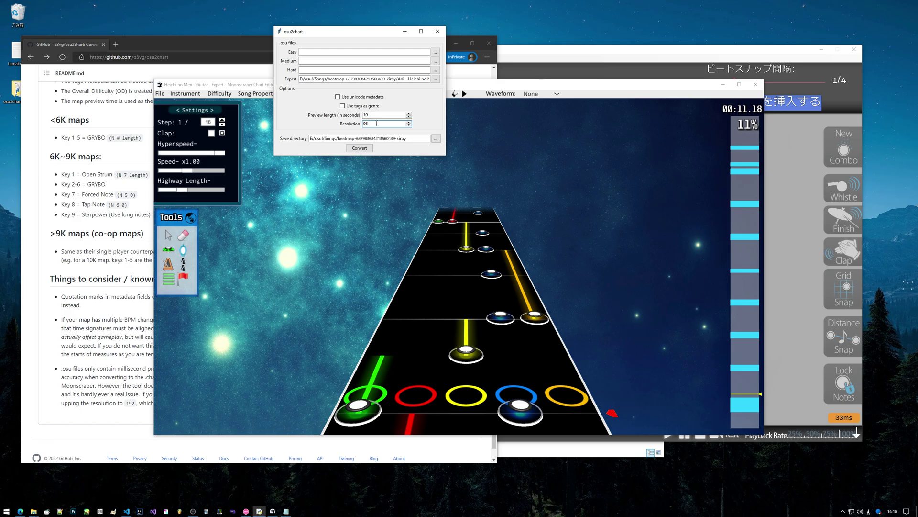
left_click(122, 356)
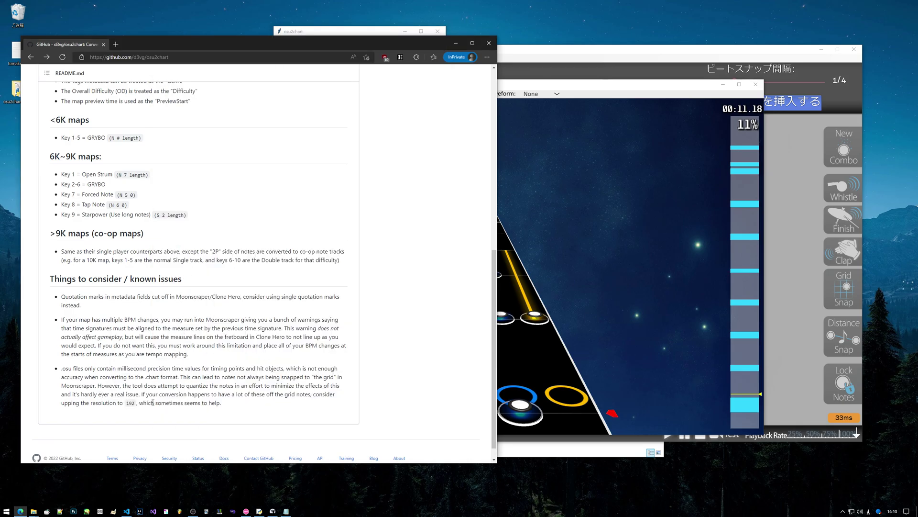
left_click(626, 271)
- Open the current map's .osu file in Notepad from the osu! editor and highlight the time value 3280 in a HitObjects line
left_click(813, 218)
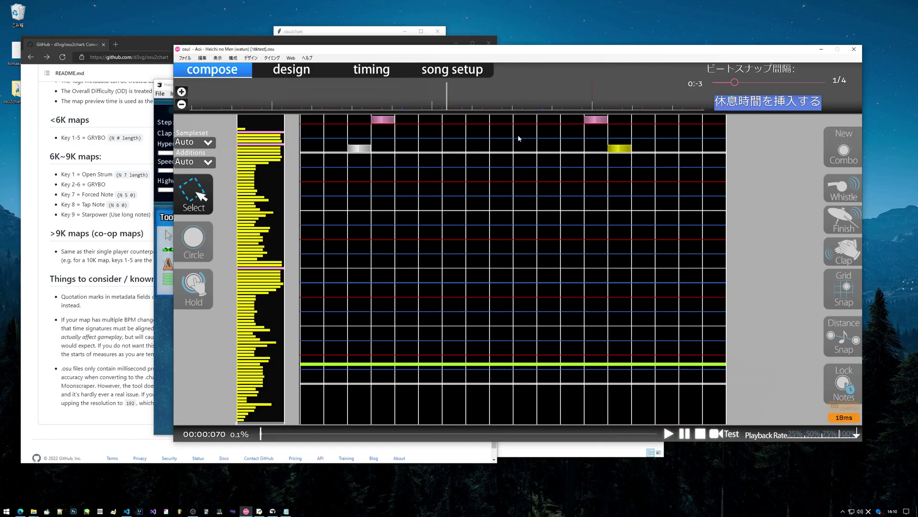
left_click(184, 57)
left_click(205, 184)
scroll(513, 271, "down", 2)
scroll(513, 271, "down", 15)
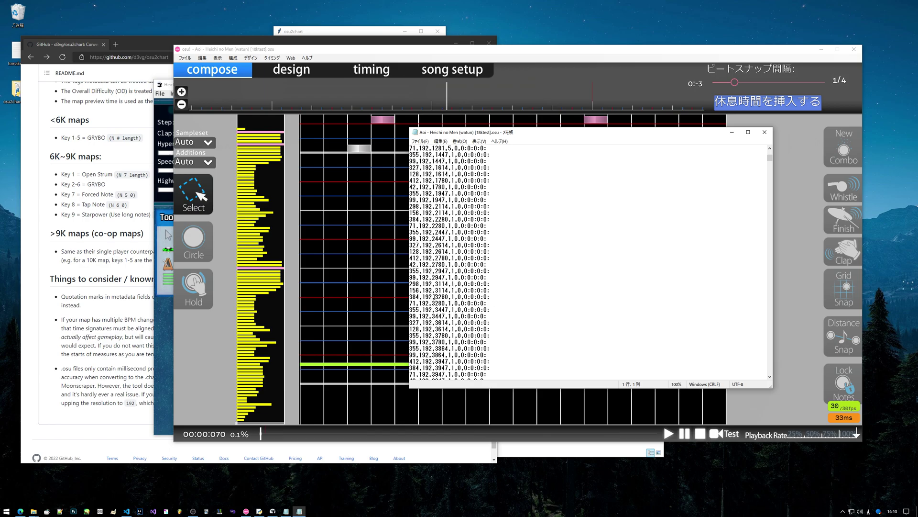
left_click_drag(434, 297, 445, 297)
scroll(448, 297, "up", 3)
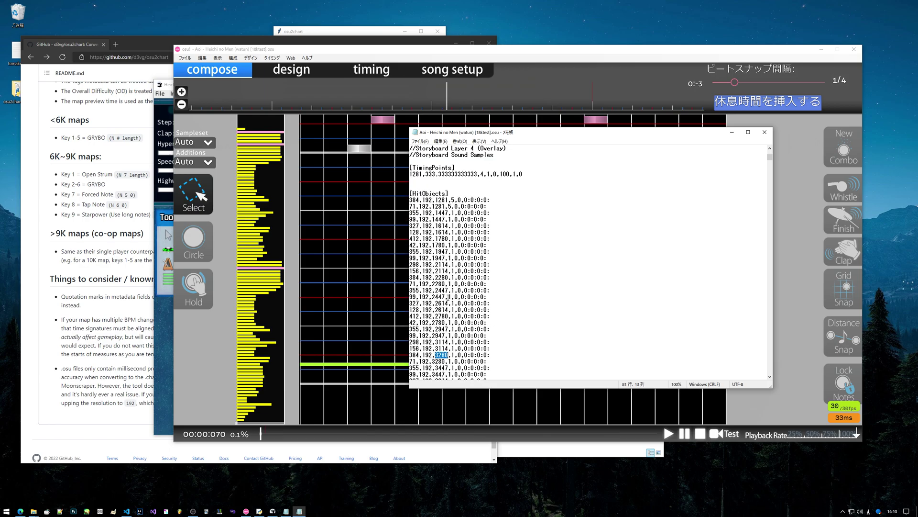
- Highlight the 1281 offset in the TimingPoints line and play the osu! map up to its first notes to compare their timing
scroll(436, 228, "up", 3)
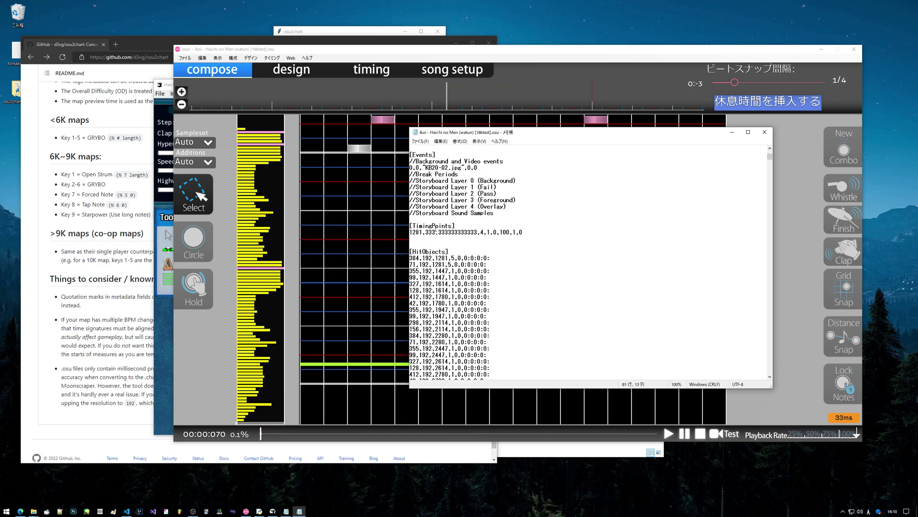
left_click_drag(421, 232, 410, 233)
left_click(425, 232)
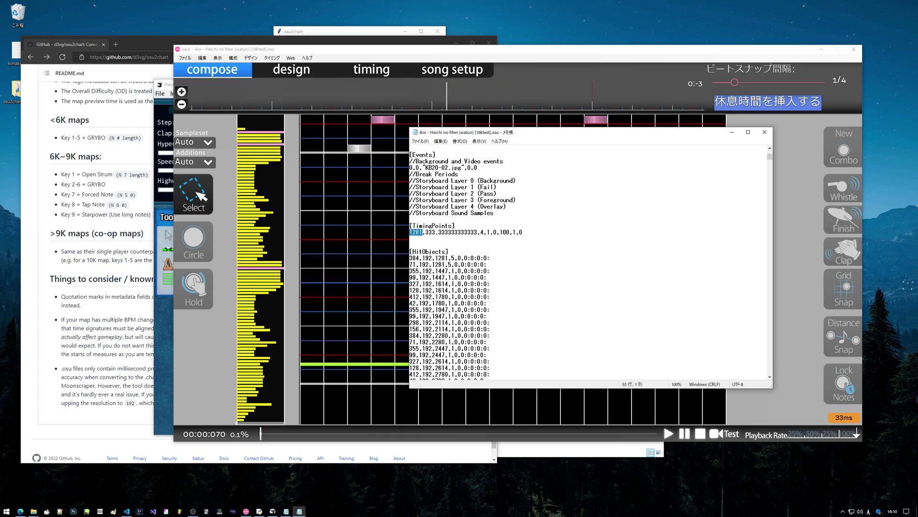
left_click(380, 254)
key("space")
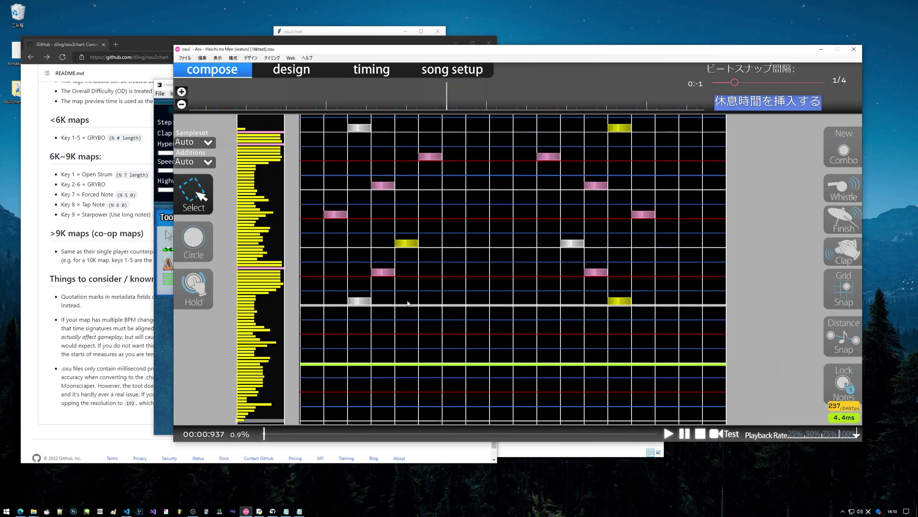
key("space")
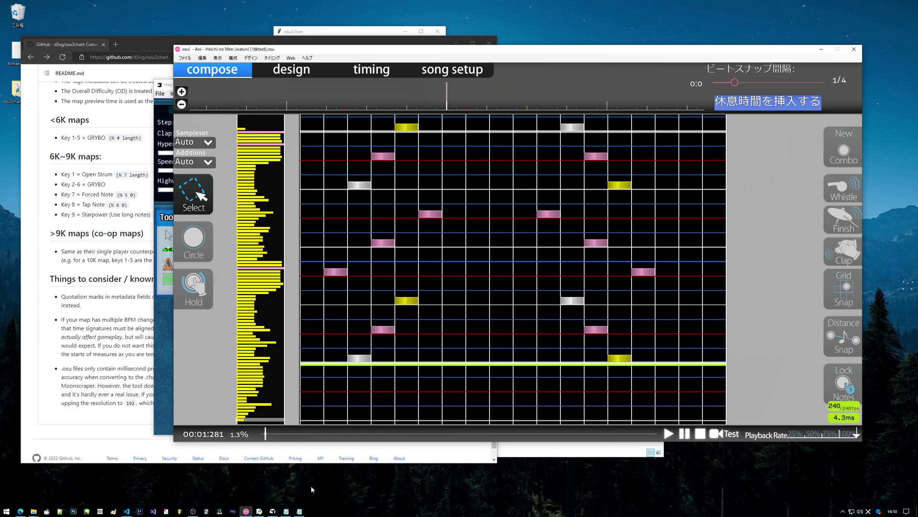
key("alt+Tab")
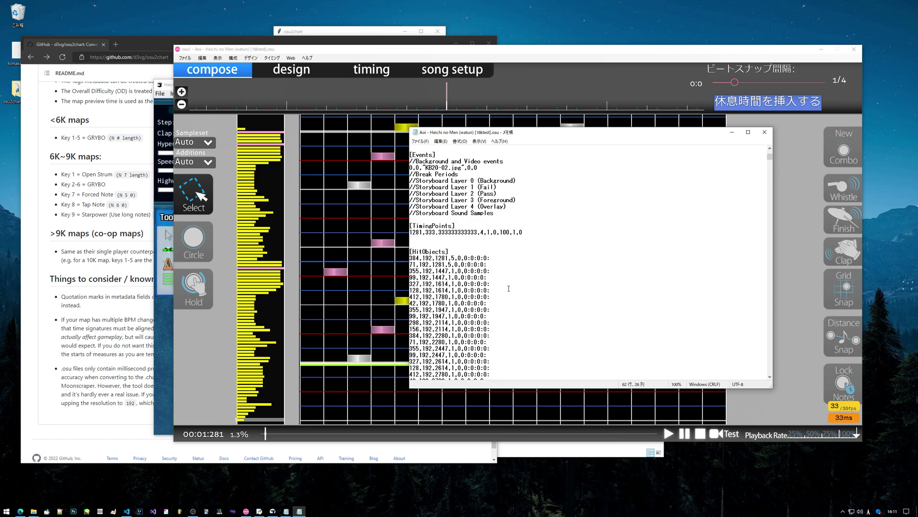
- Compare the Moonscraper chart's notes with the .osu file's millisecond times and the README's note on off-grid notes
left_click(161, 338)
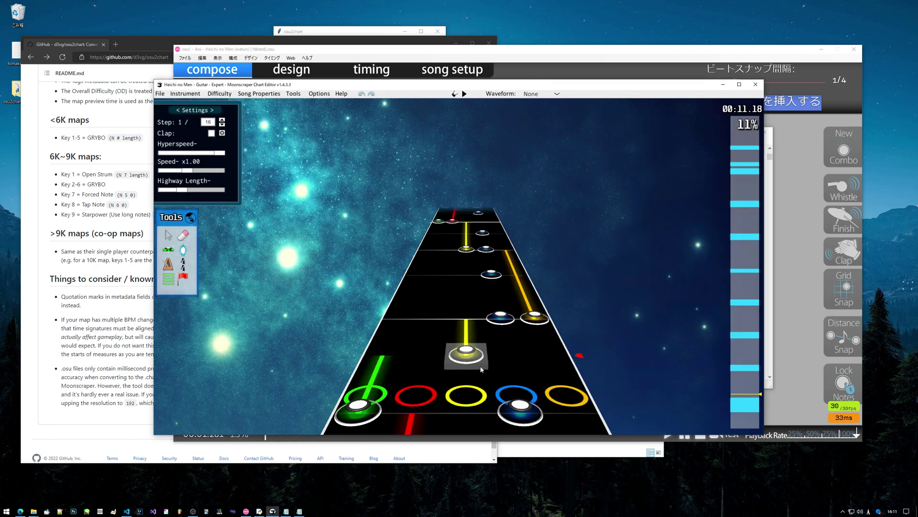
left_click(774, 179)
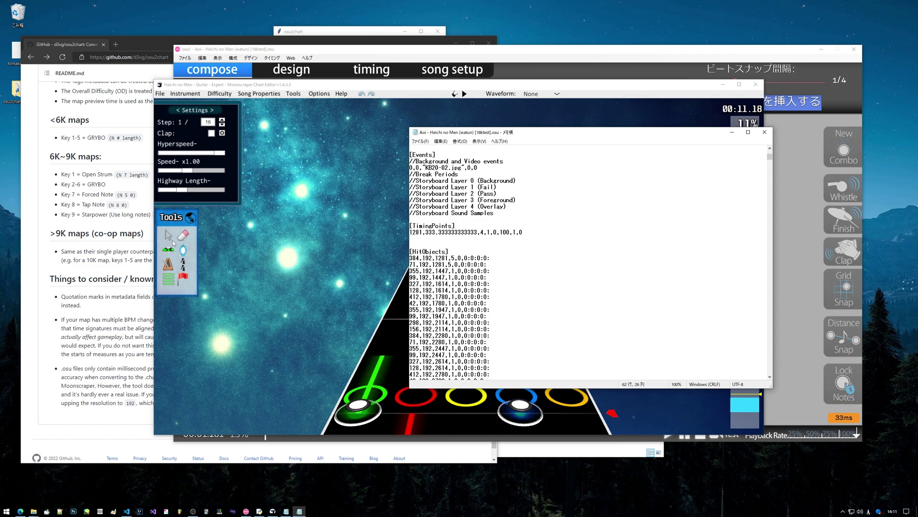
left_click(177, 239)
left_click(86, 351)
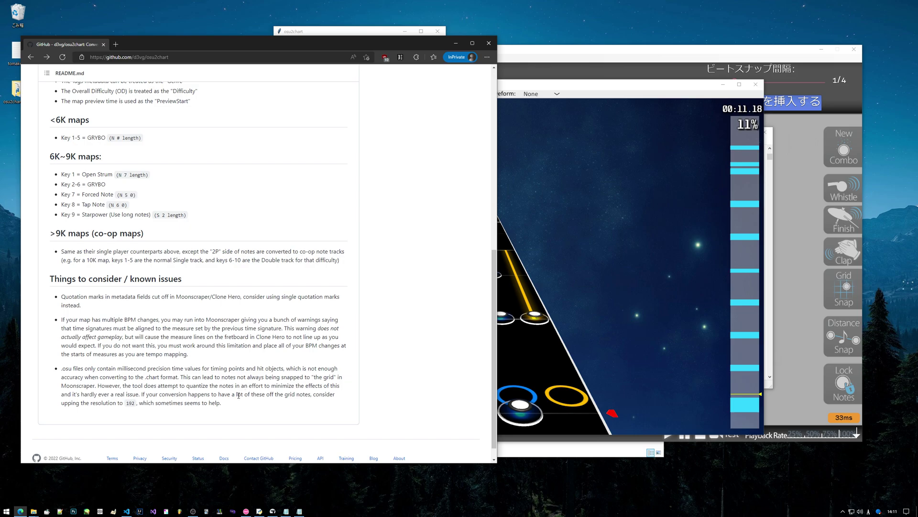
left_click(595, 361)
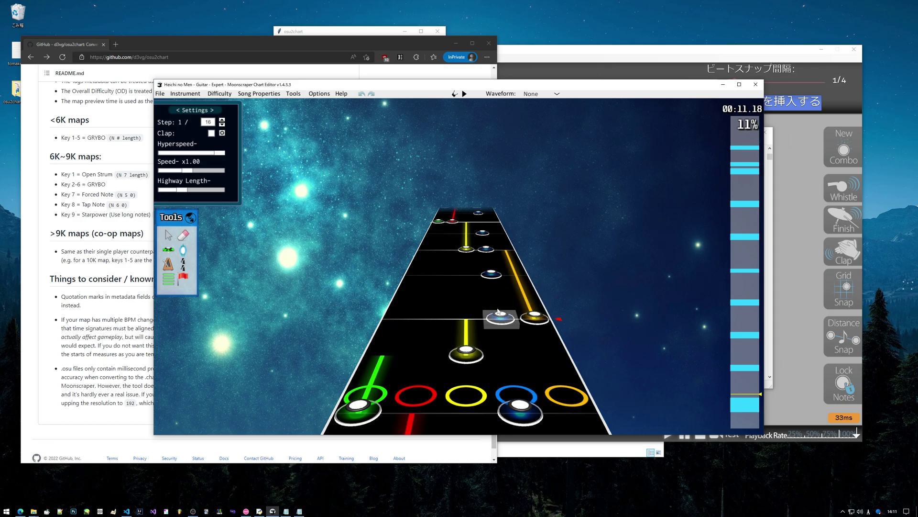
left_click(131, 365)
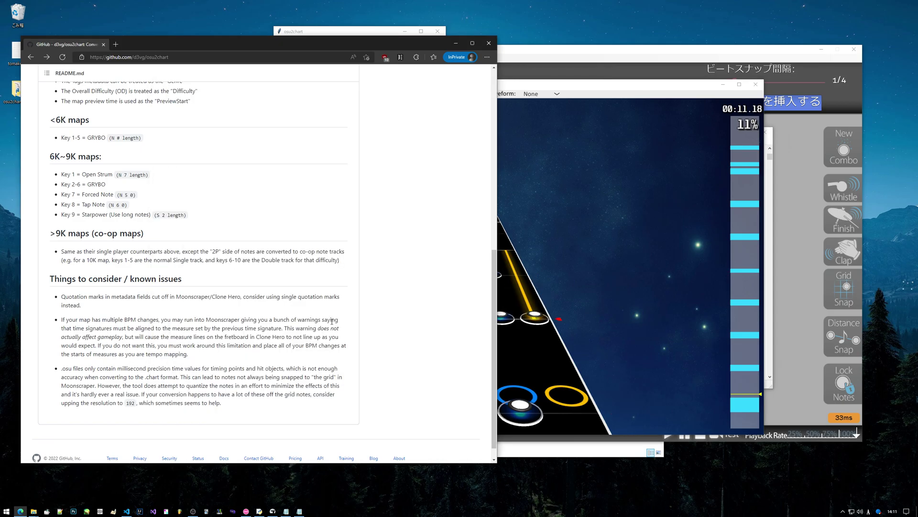
- Look through the osu2chart README from the repository's file list to the conversion rules
left_click(617, 295)
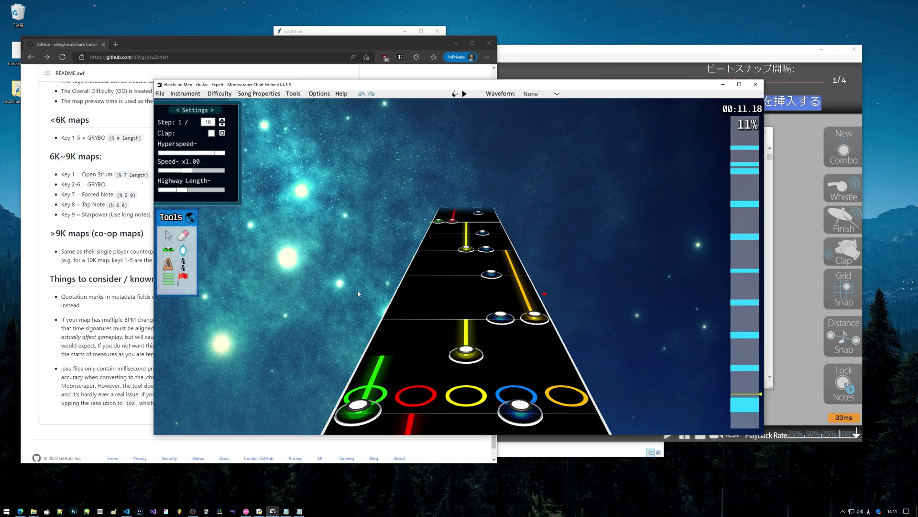
left_click(124, 346)
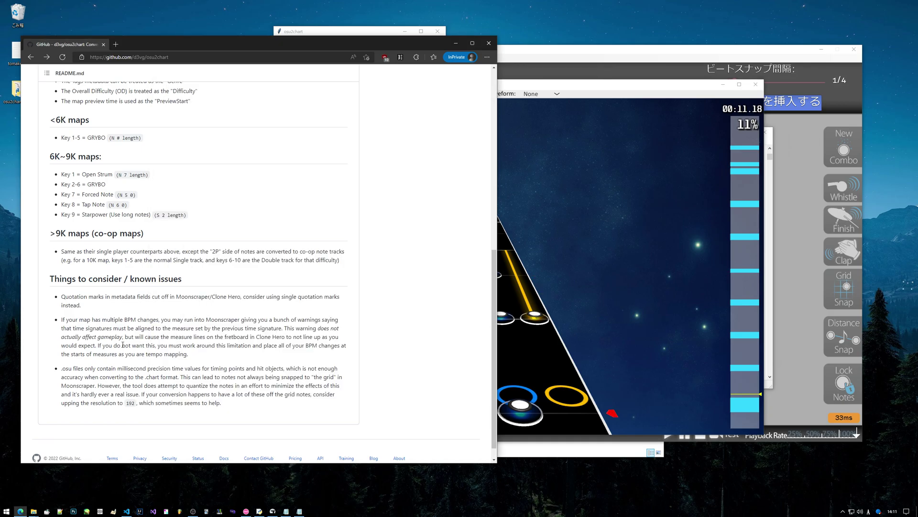
scroll(131, 339, "up", 6)
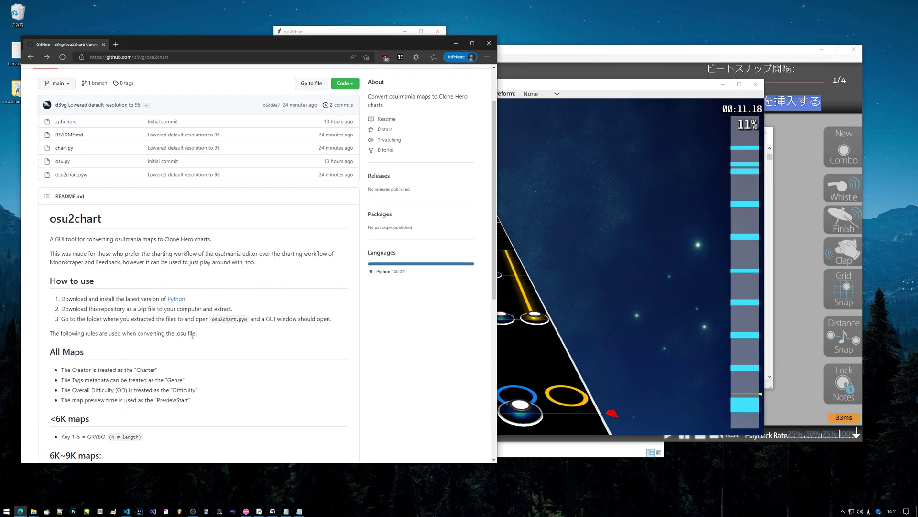
scroll(192, 332, "up", 2)
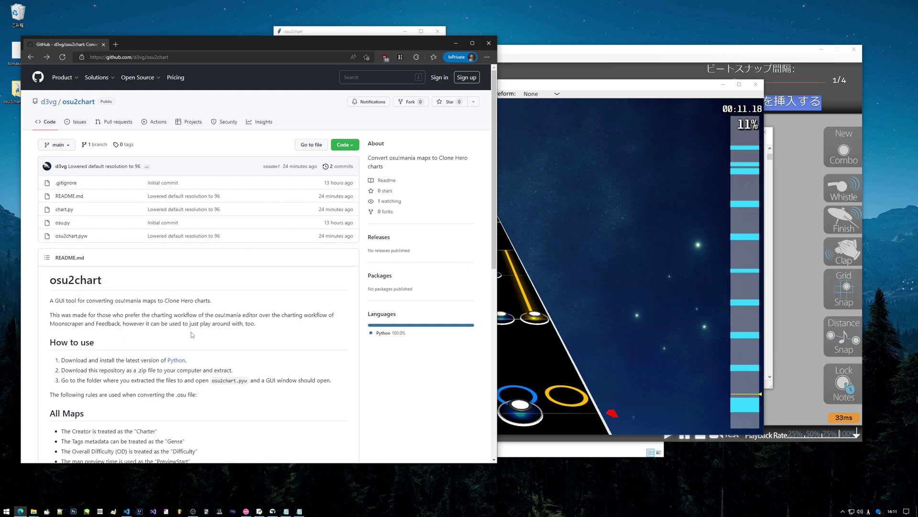
scroll(193, 336, "down", 4)
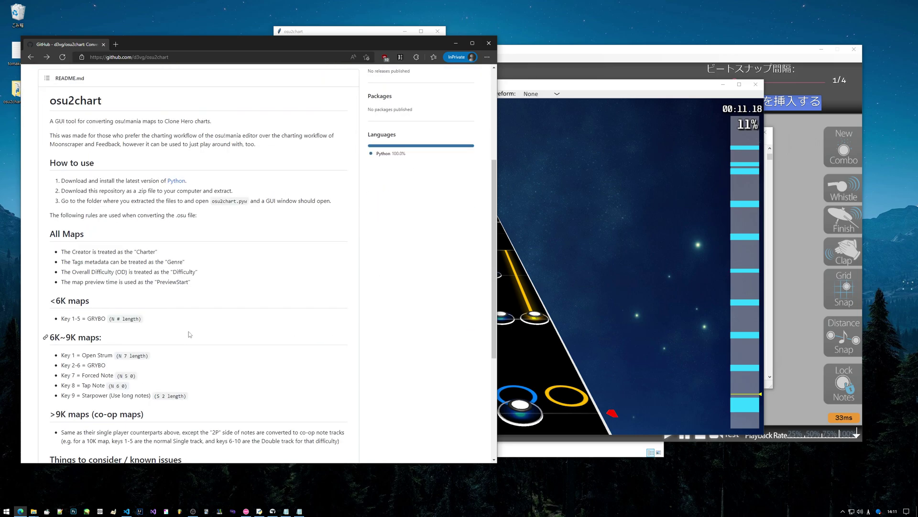
- Examine how the notes around 11 seconds in Moonscraper sit against the beat lines, then bring up the osu! editor
left_click(623, 263)
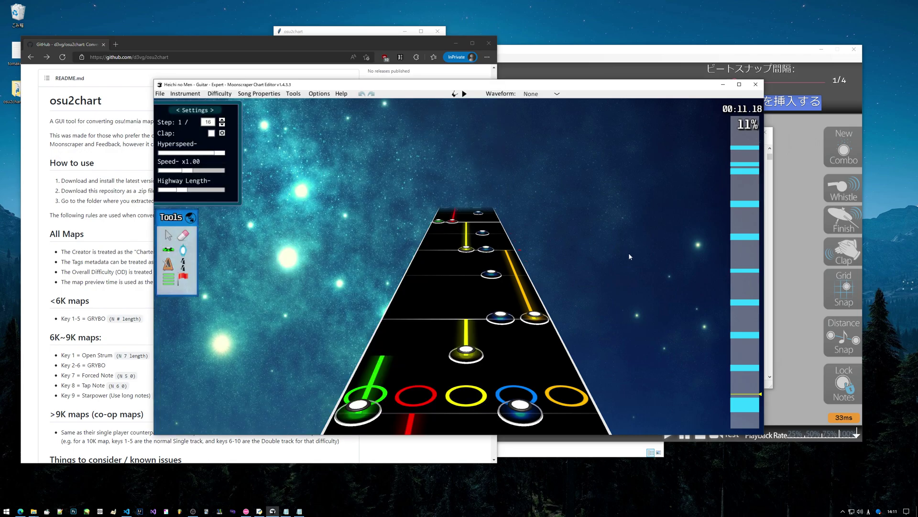
mouse_move(456, 331)
left_mouse_down()
mouse_move(415, 316)
mouse_move(399, 322)
mouse_move(521, 402)
mouse_move(568, 400)
left_mouse_up()
left_click(564, 381)
scroll(519, 356, "down", 1)
scroll(454, 336, "up", 2)
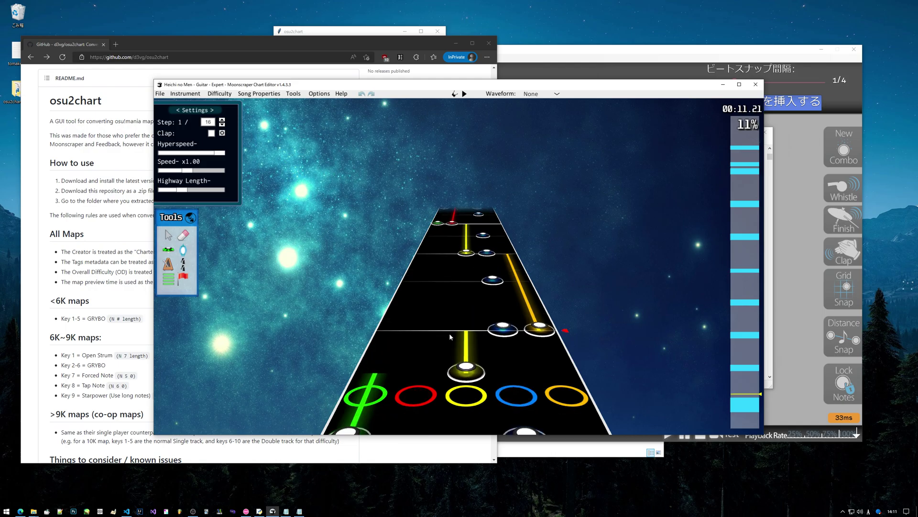
scroll(478, 345, "up", 1)
scroll(506, 354, "down", 2)
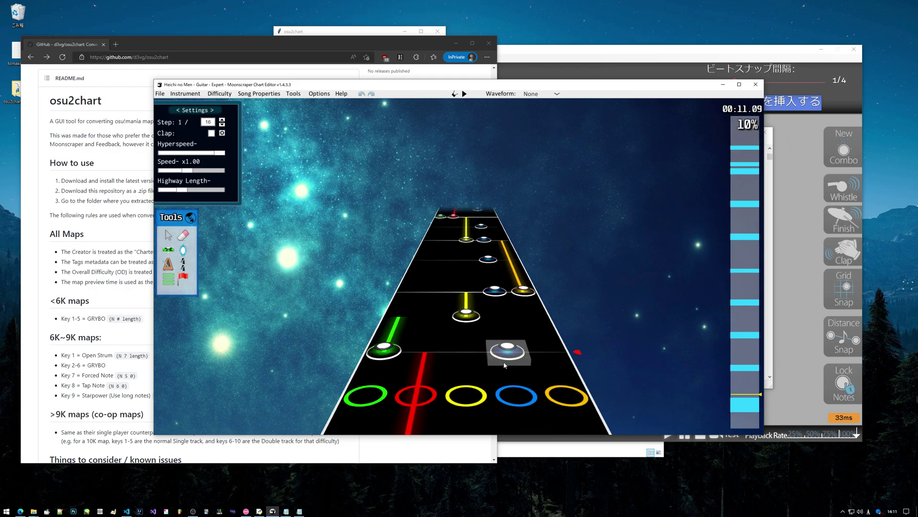
scroll(505, 363, "up", 1)
scroll(523, 366, "down", 1)
scroll(522, 363, "up", 1)
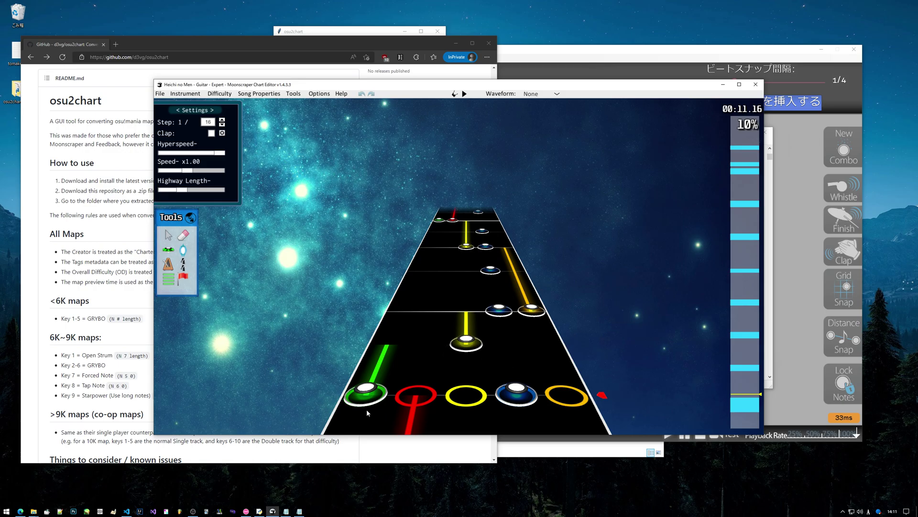
key("alt+Tab")
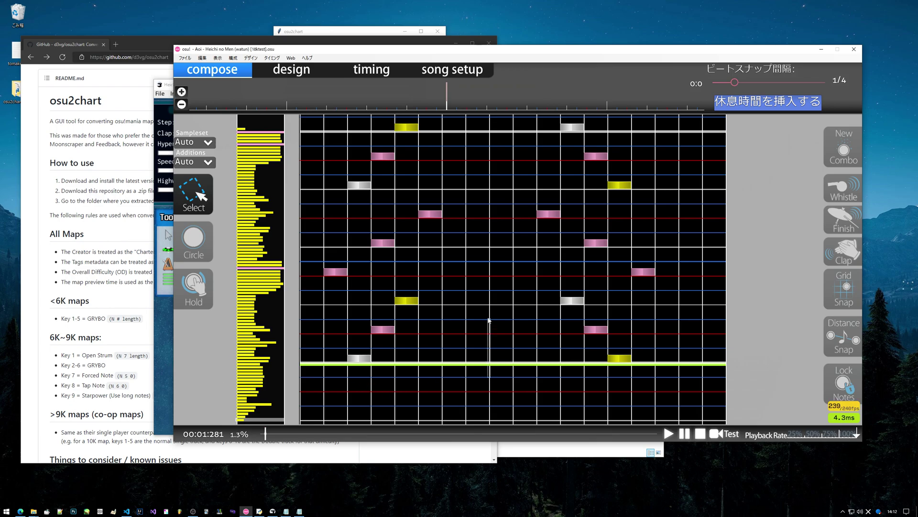
- Return to the README and review its usage instructions, key mapping rules and known issues
left_click(159, 340)
left_click(143, 346)
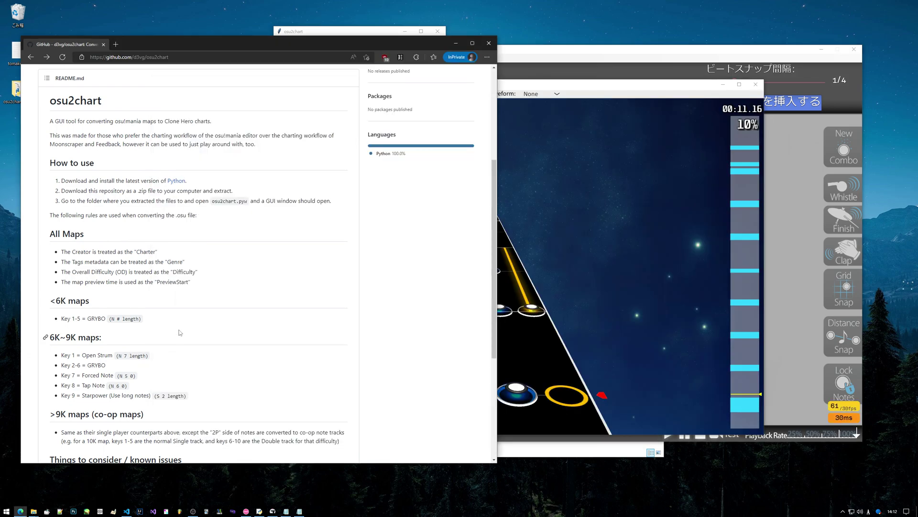
scroll(191, 335, "down", 3)
scroll(291, 354, "up", 8)
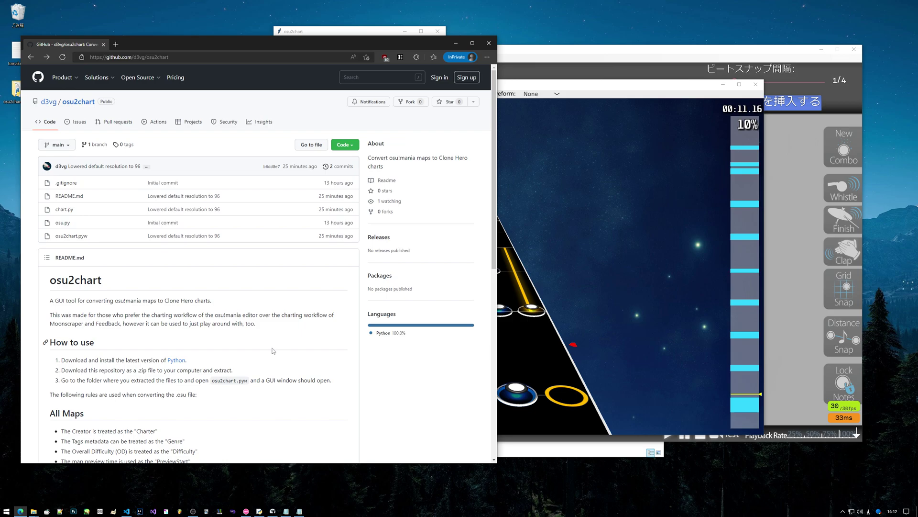
scroll(267, 346, "down", 8)
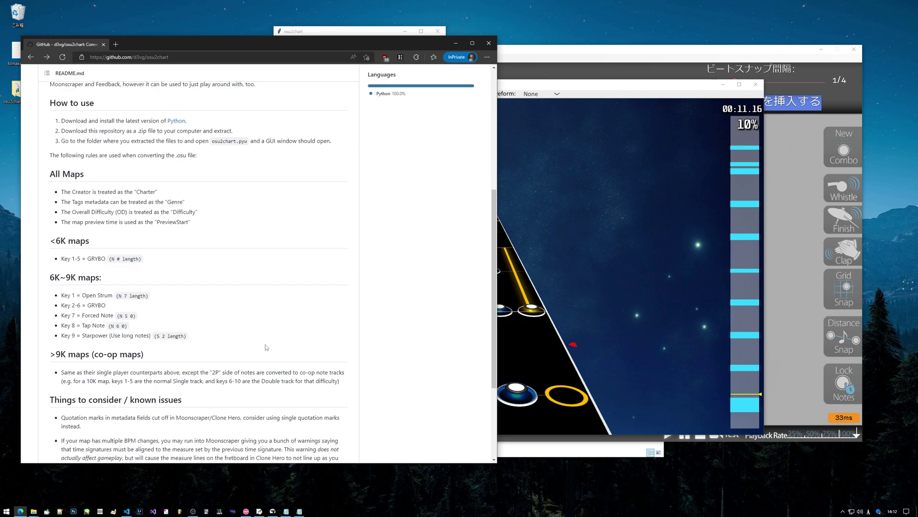
scroll(267, 346, "up", 4)
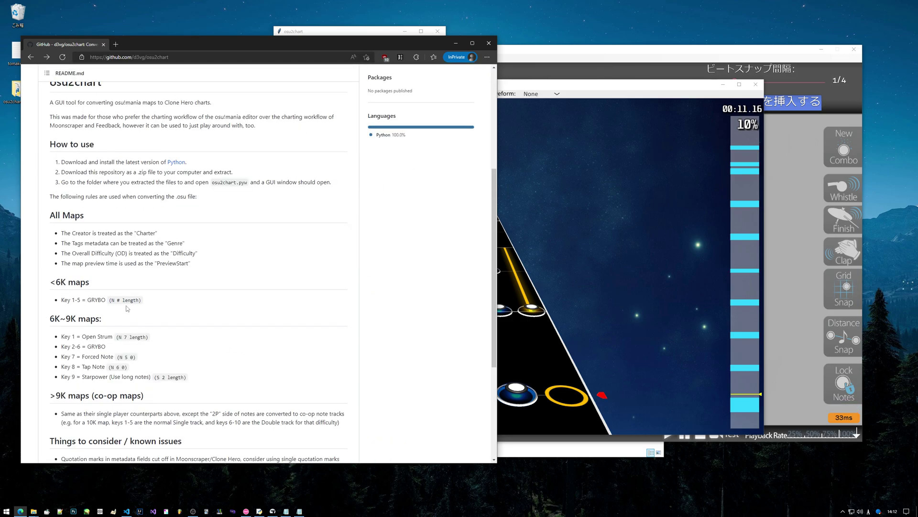
scroll(292, 330, "up", 2)
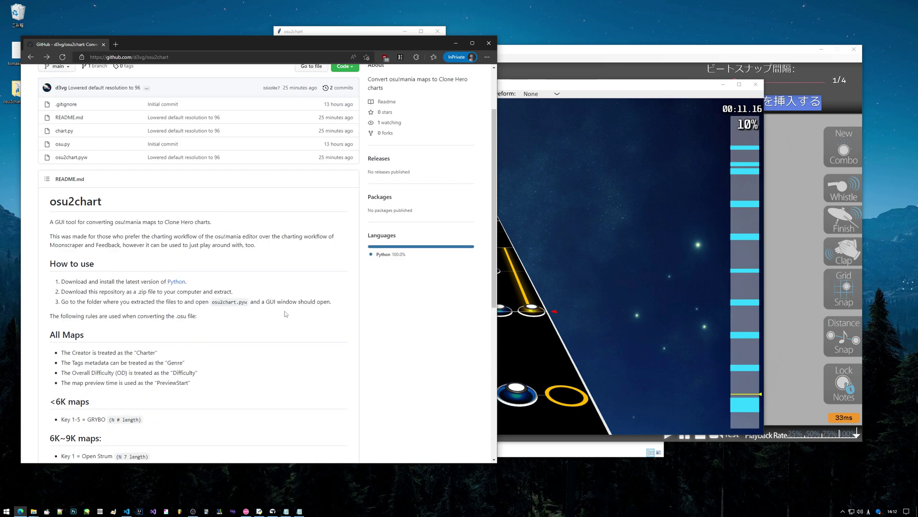
scroll(287, 318, "down", 3)
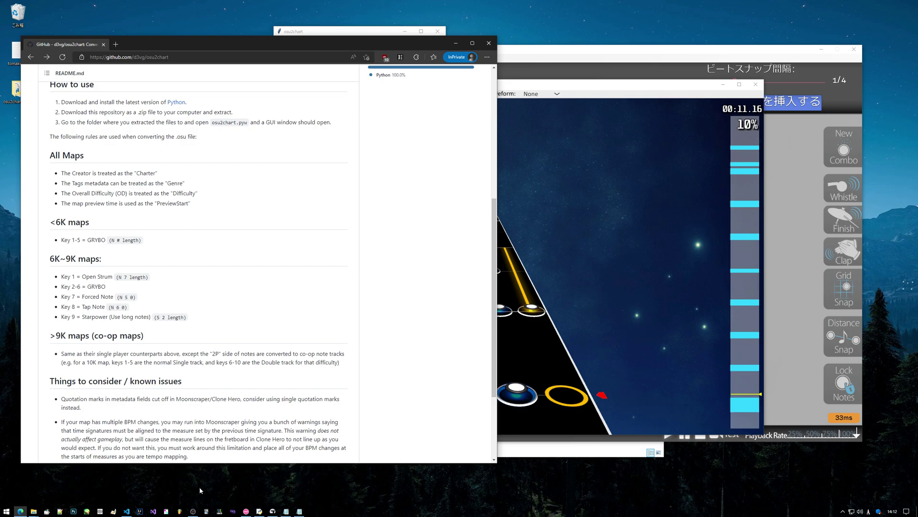
left_click(193, 511)
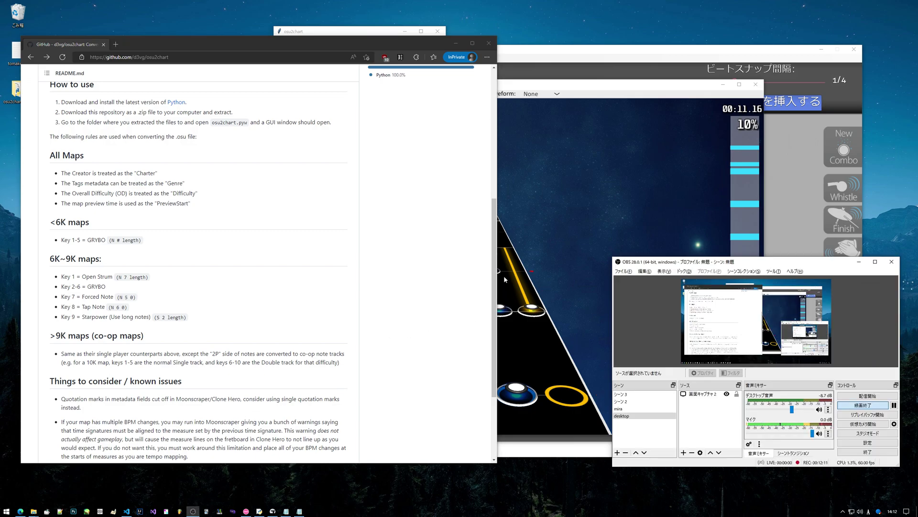
left_click(505, 279)
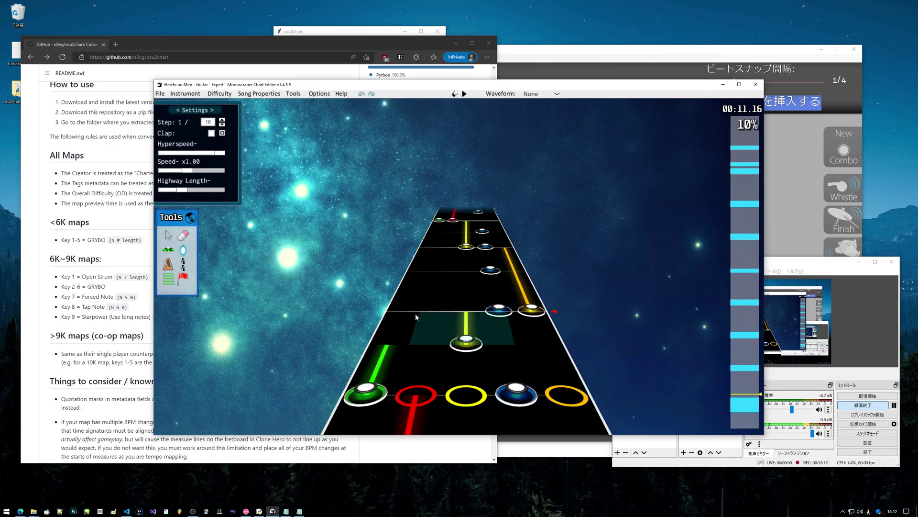
- Go over the README's known issues once more and open the osu2chart repository's Issues page
left_click(128, 287)
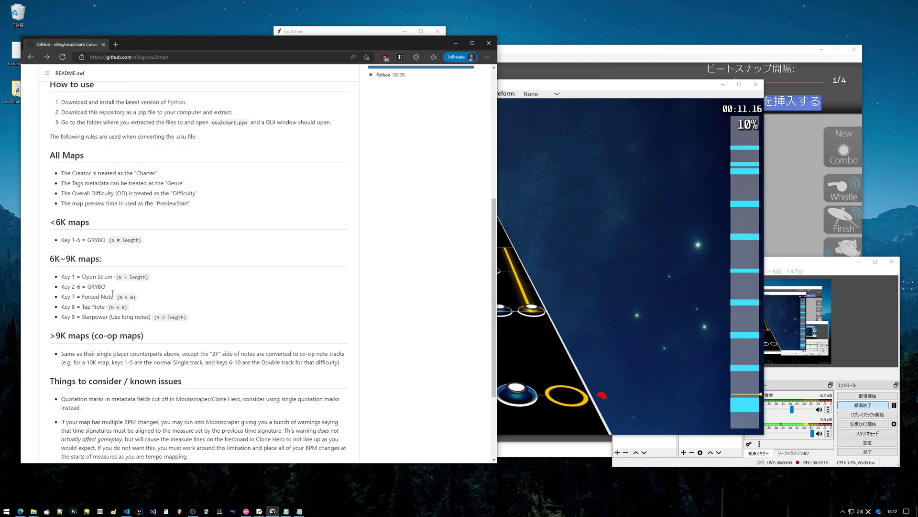
scroll(234, 274, "down", 3)
left_click_drag(224, 386, 44, 282)
left_click(242, 236)
scroll(243, 236, "up", 8)
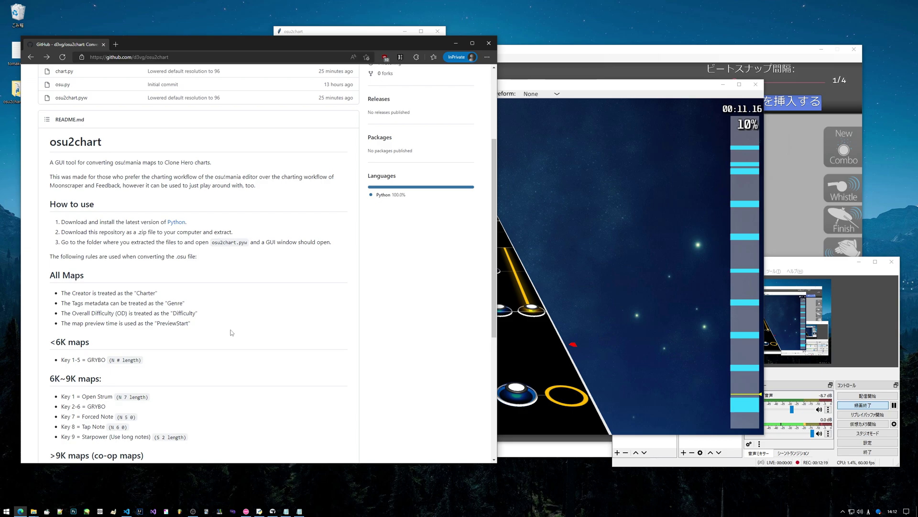
left_click(80, 121)
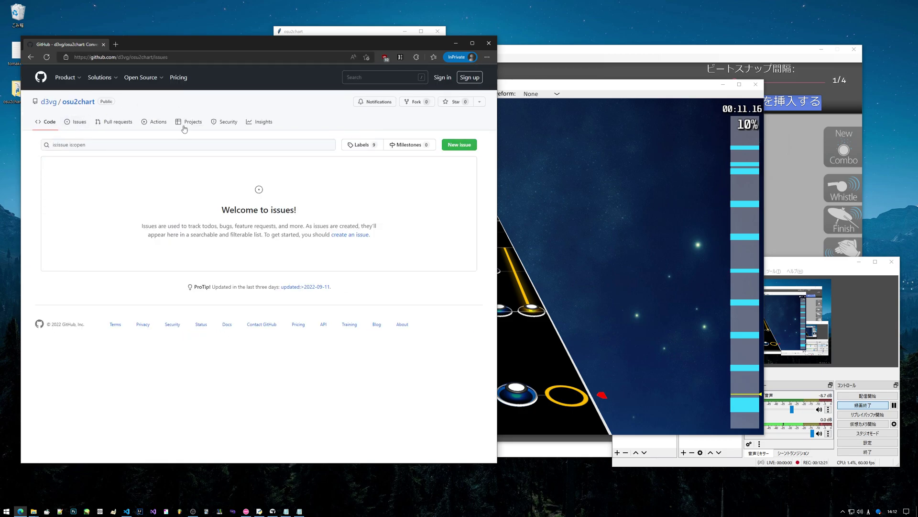
- Return to the osu2chart repository's main page and look over the README's introduction, usage instructions and conversion rules
left_click(47, 134)
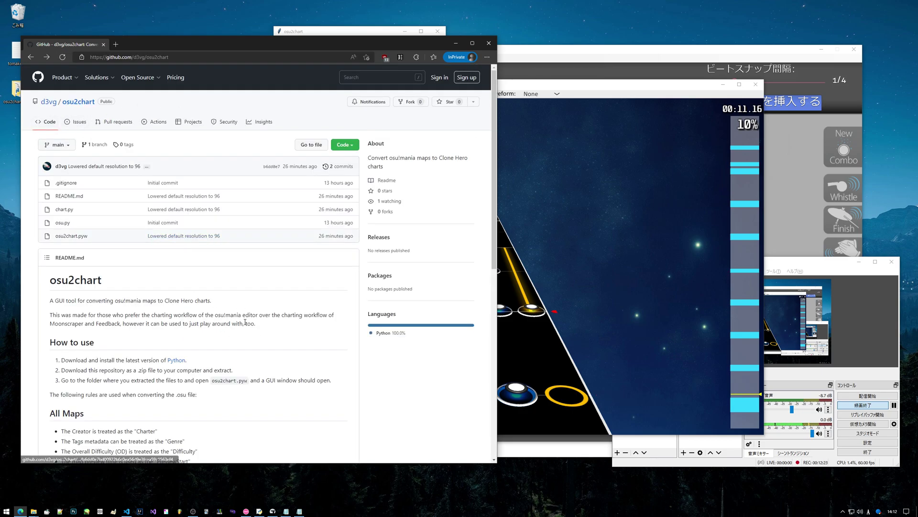
scroll(243, 319, "down", 10)
scroll(243, 319, "up", 10)
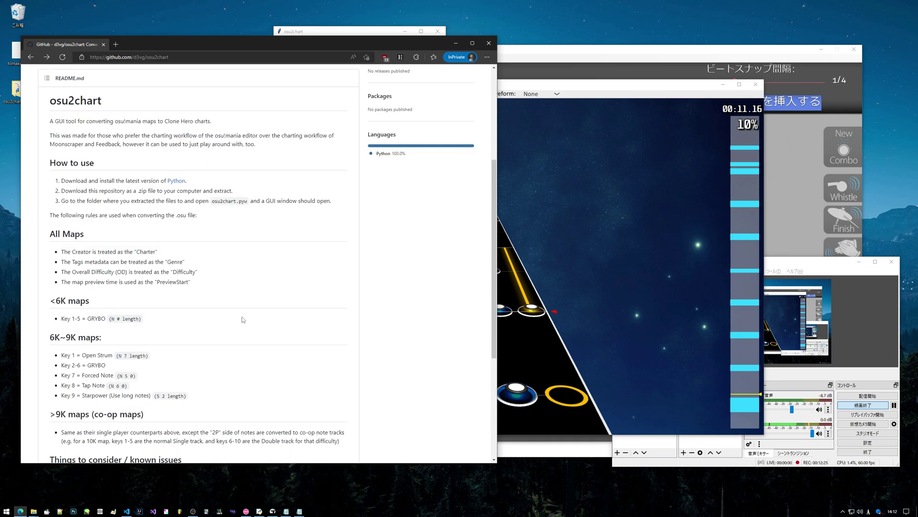
scroll(247, 302, "down", 3)
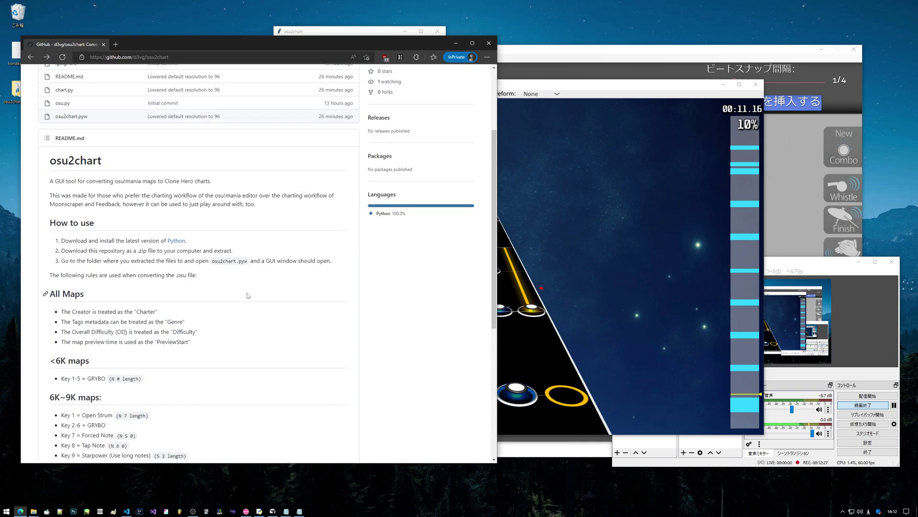
left_click_drag(242, 283, 229, 211)
left_click(230, 211)
scroll(290, 256, "up", 3)
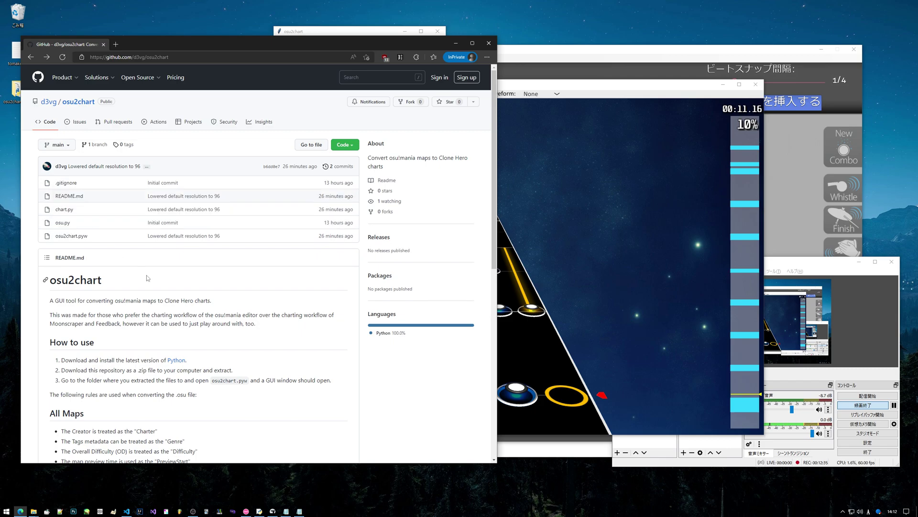
scroll(147, 278, "down", 3)
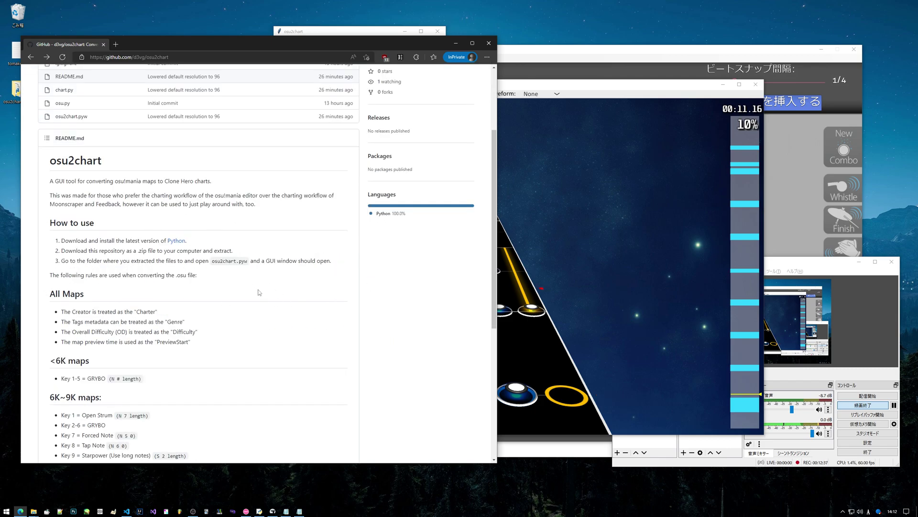
scroll(262, 296, "up", 3)
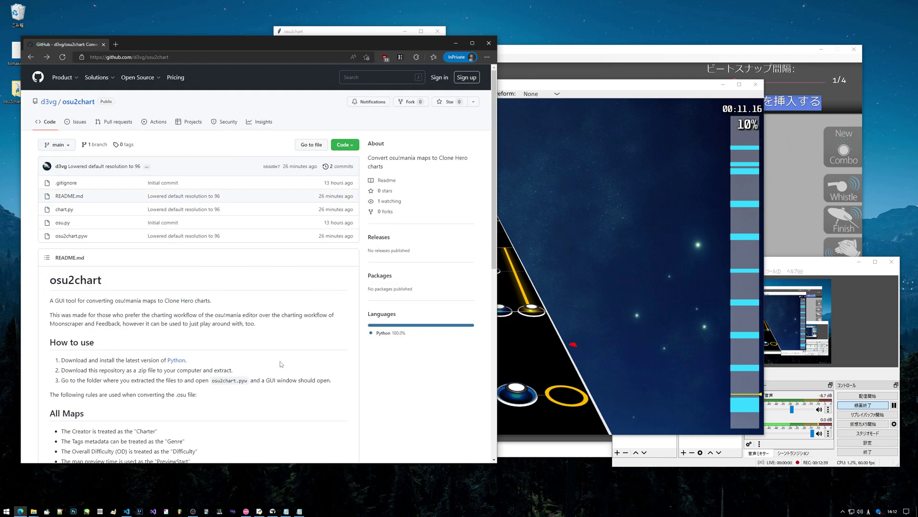
scroll(283, 325, "down", 3)
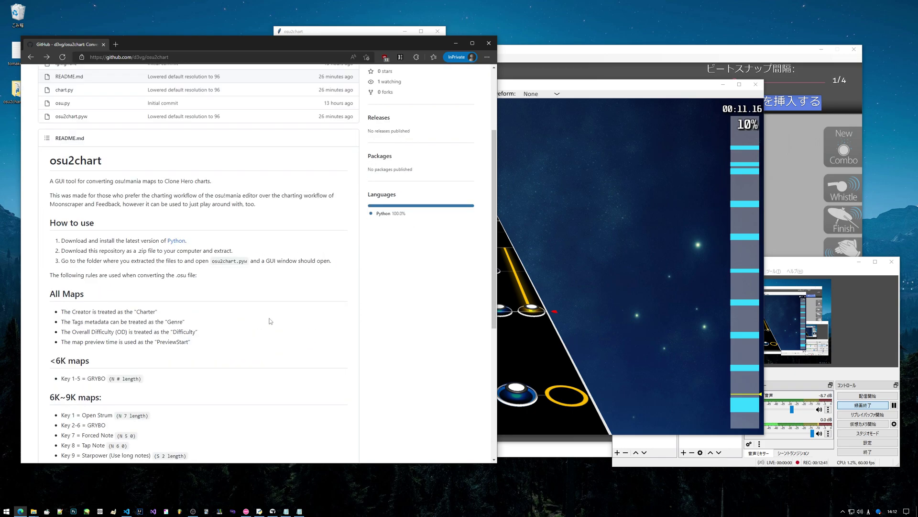
- Check the chart in Moonscraper briefly and go back to the README to read through its co-op map rules and known issues
left_click(621, 251)
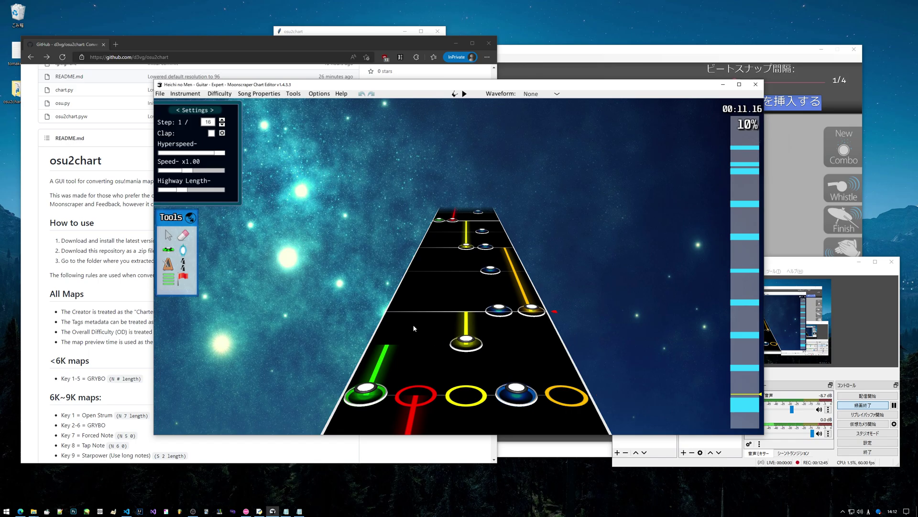
left_click(115, 296)
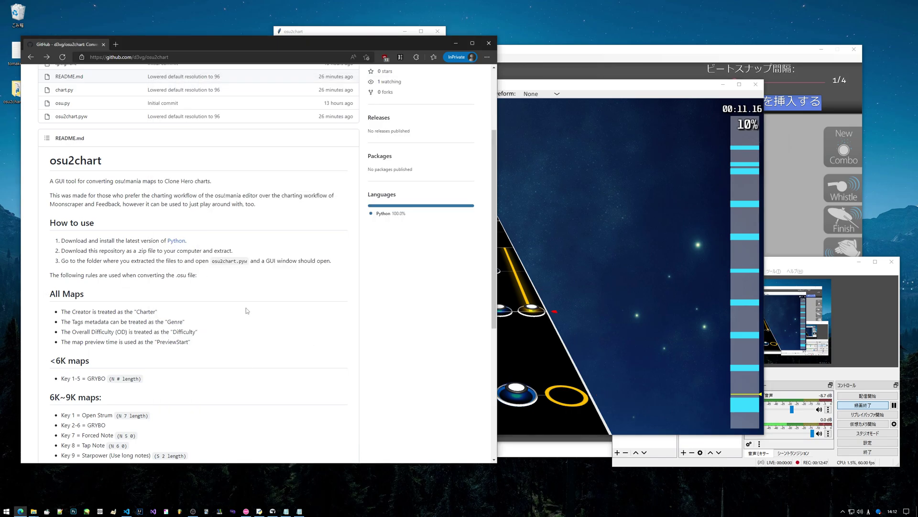
scroll(194, 334, "down", 2)
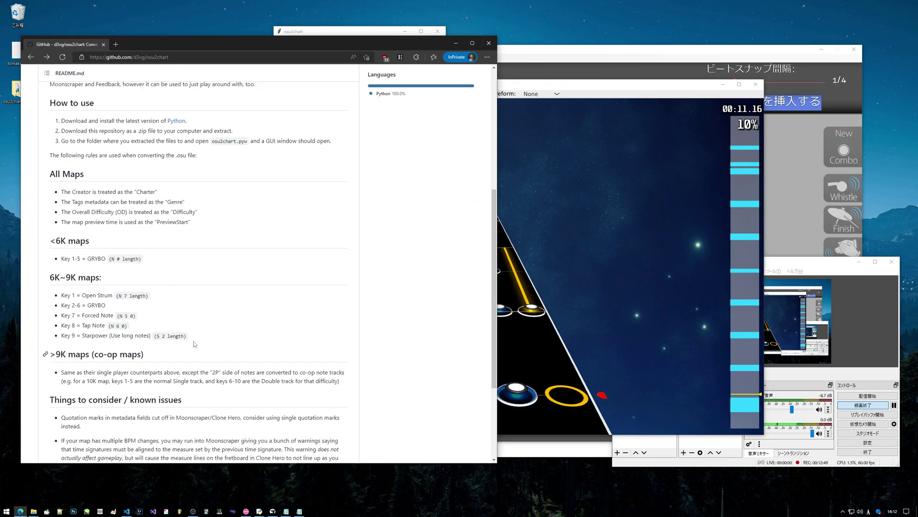
scroll(206, 345, "down", 2)
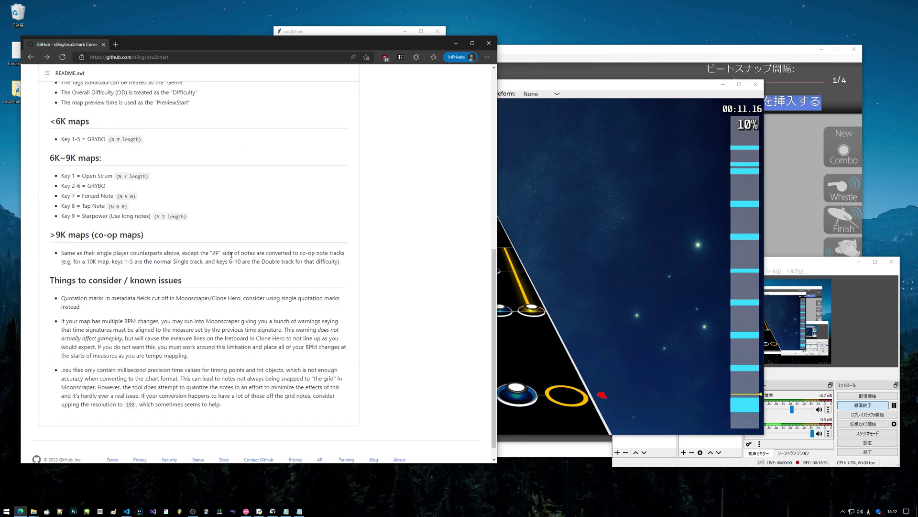